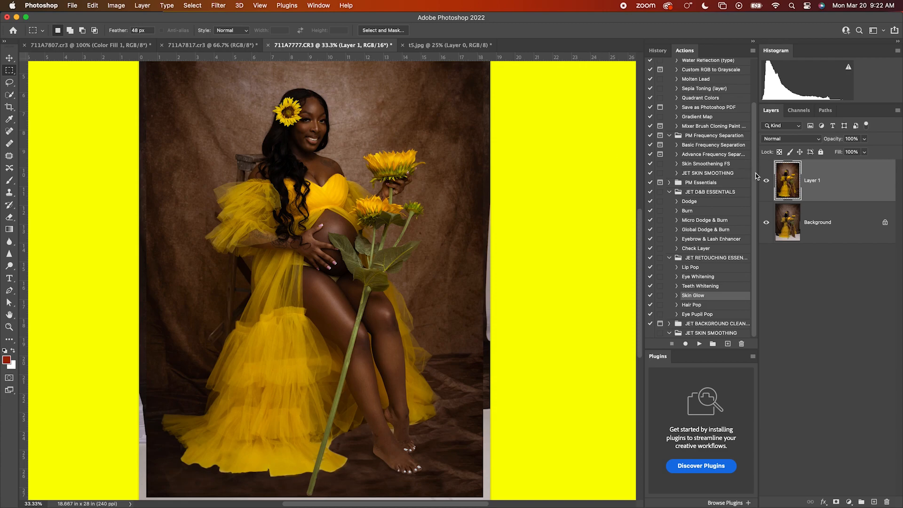
Compare the retouched Layer 1 with the original Background on the full portrait and on the legs
left_click(766, 180)
left_click(766, 181)
key("super+plus")
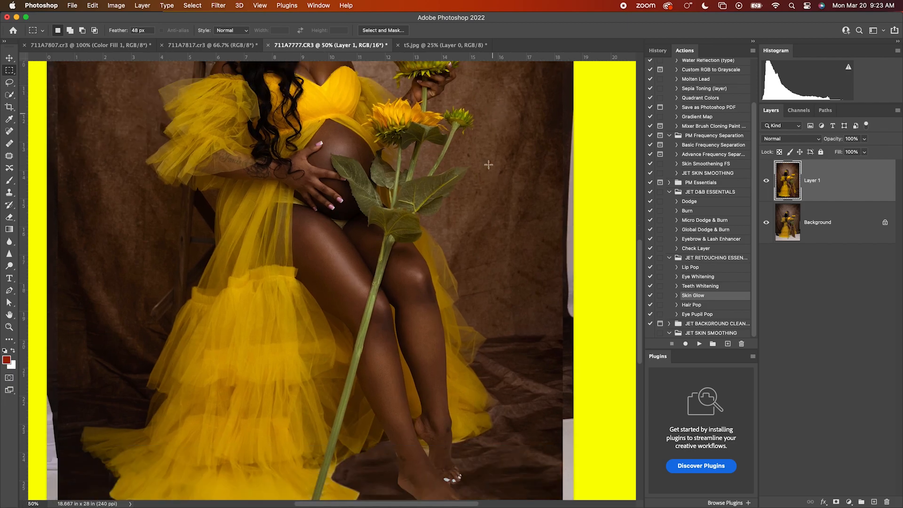
scroll(488, 164, "down", 5)
left_click(766, 180)
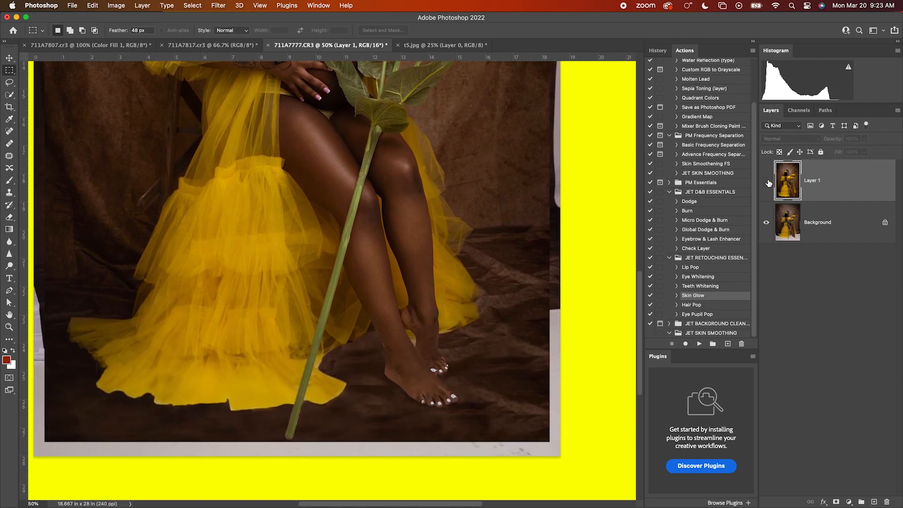
left_click(767, 182)
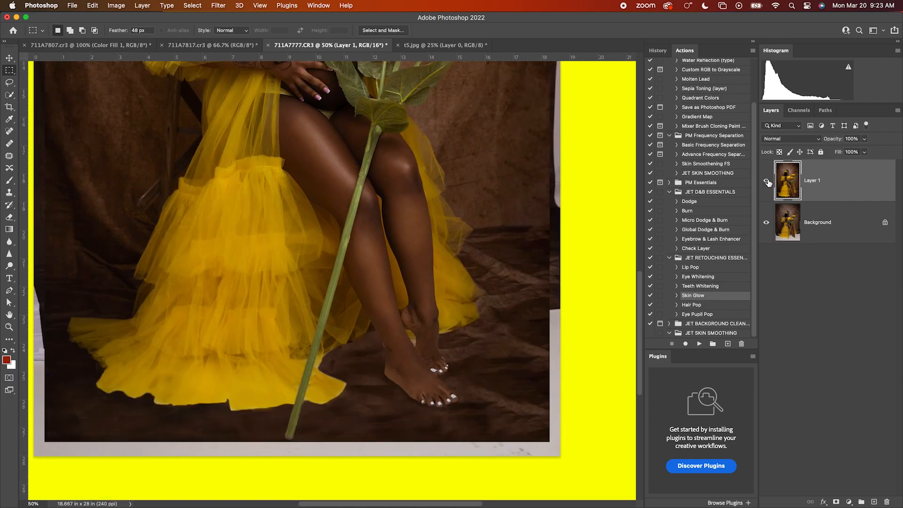
scroll(484, 151, "up", 3)
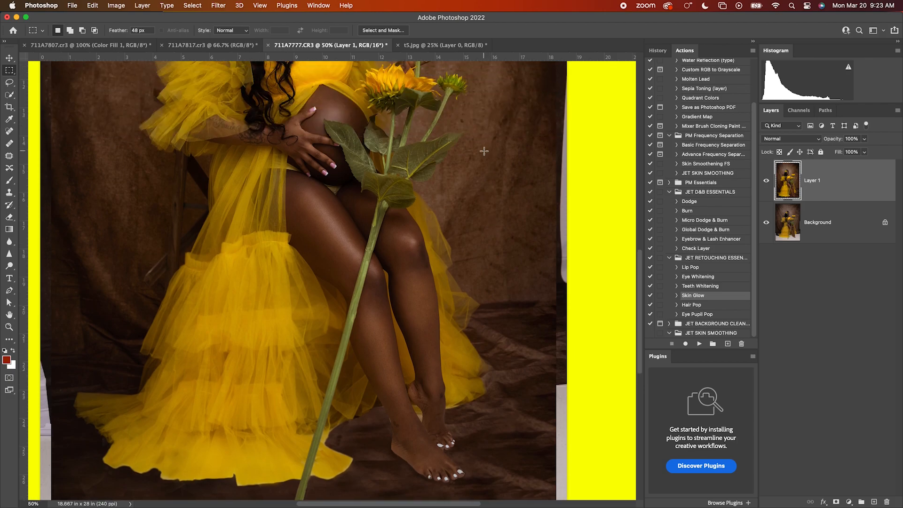
scroll(484, 151, "down", 1)
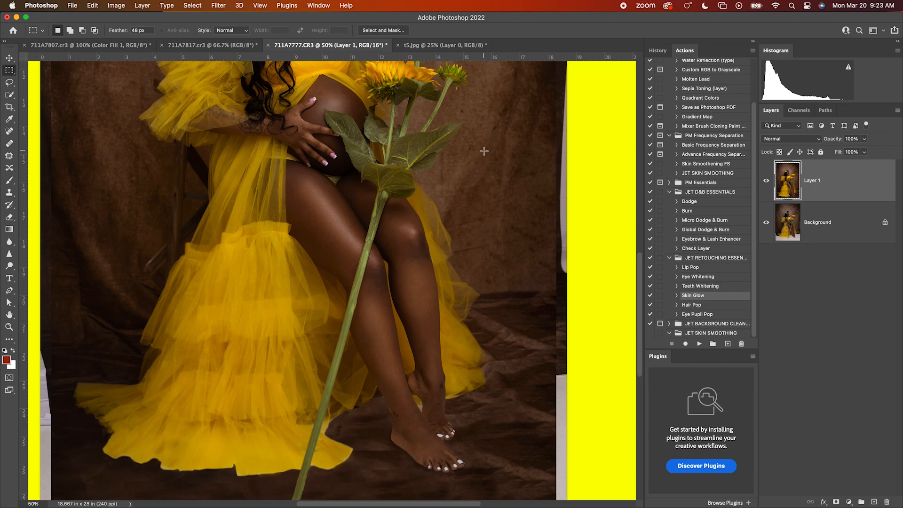
key("super+minus")
key("super+minus")
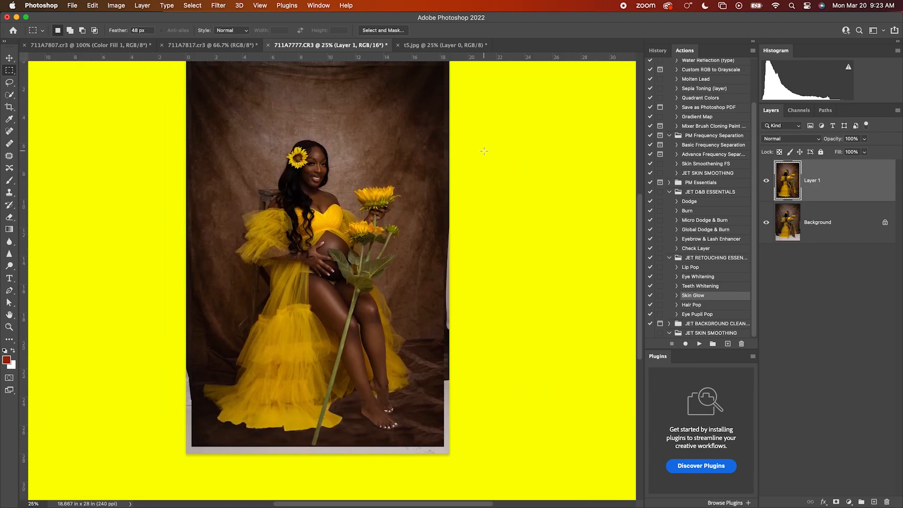
left_click(767, 182)
left_click(766, 182)
key("super+plus")
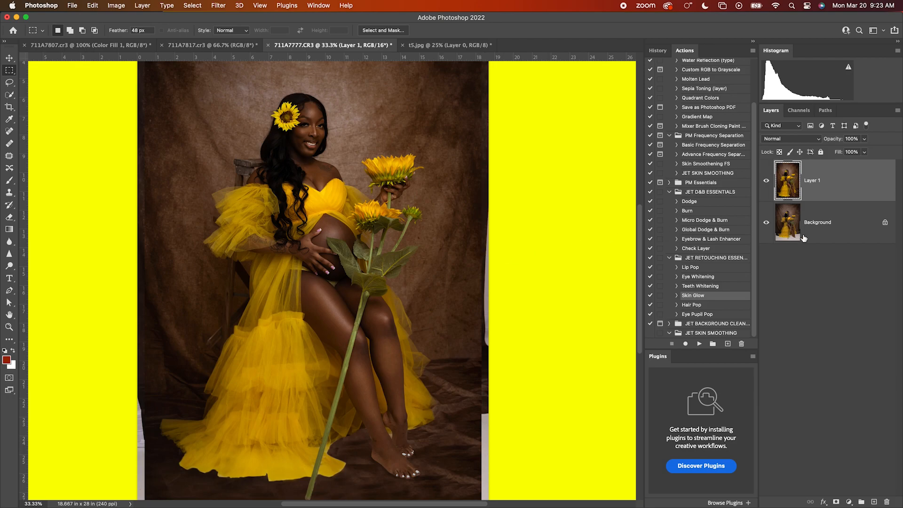
left_click(767, 181)
left_click(766, 181)
Delete the retouched Layer 1 and duplicate the Background as a fresh working layer
left_click(767, 181)
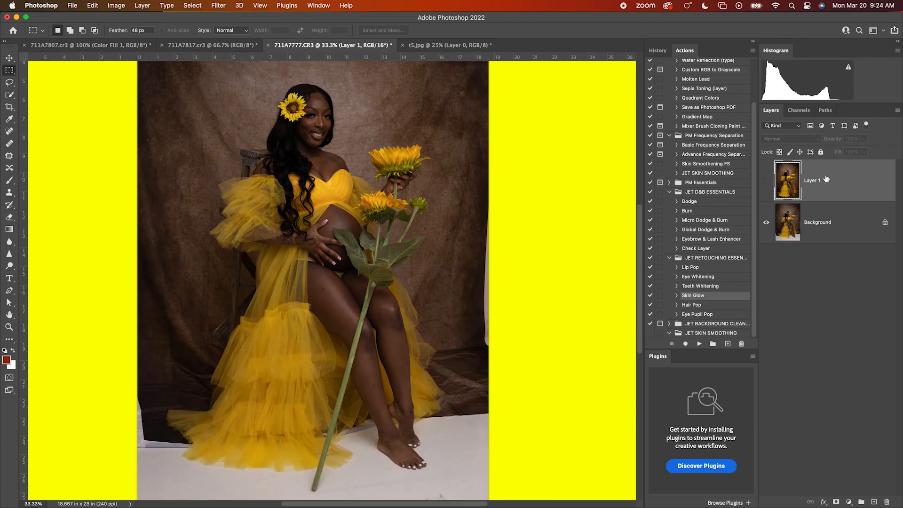
key("Delete")
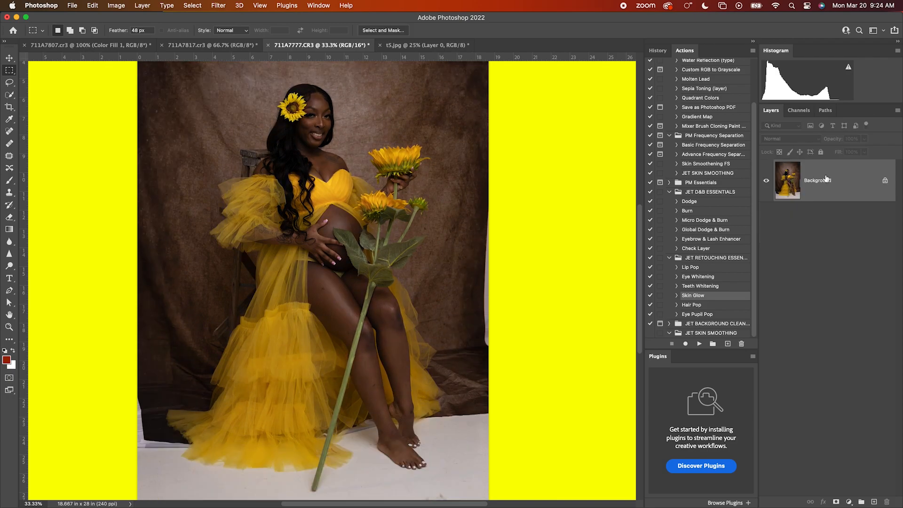
key("super+z")
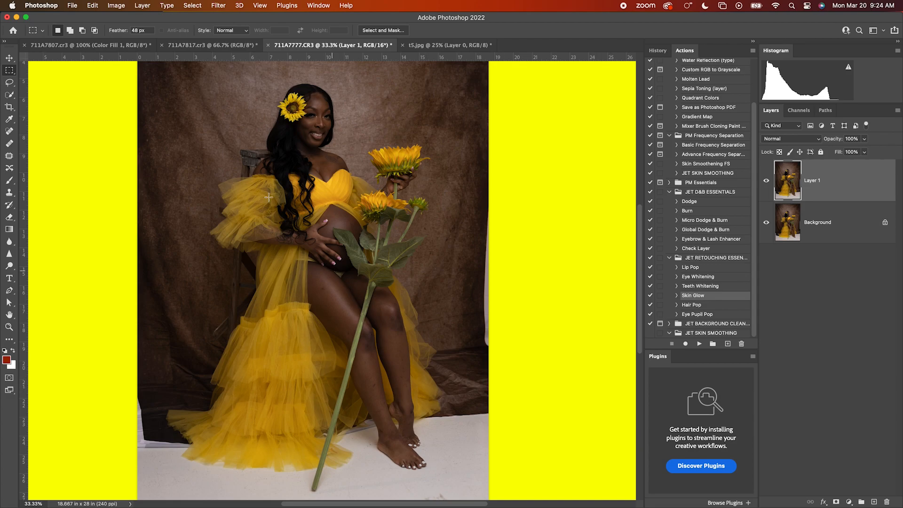
Activate the Spot Healing Brush for retouching the legs on Layer 1
key("super+plus")
key("super+plus")
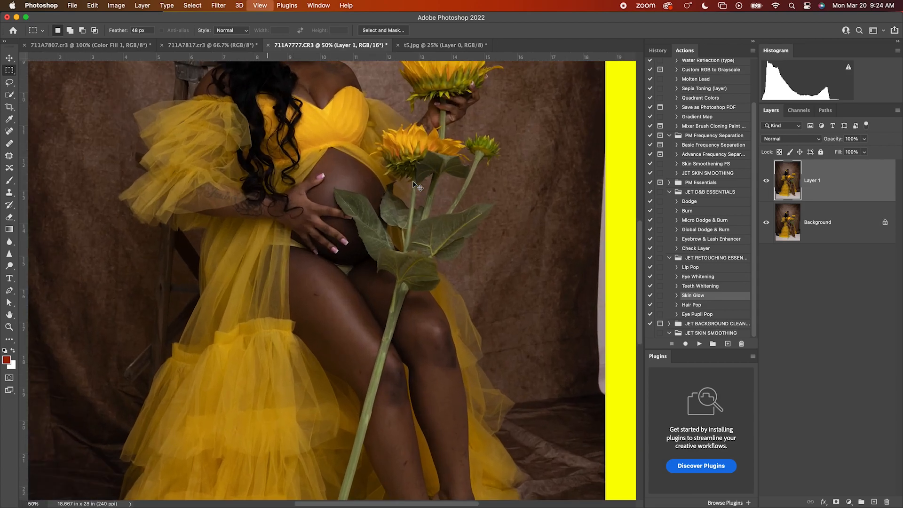
key("super+plus")
scroll(398, 247, "down", 5)
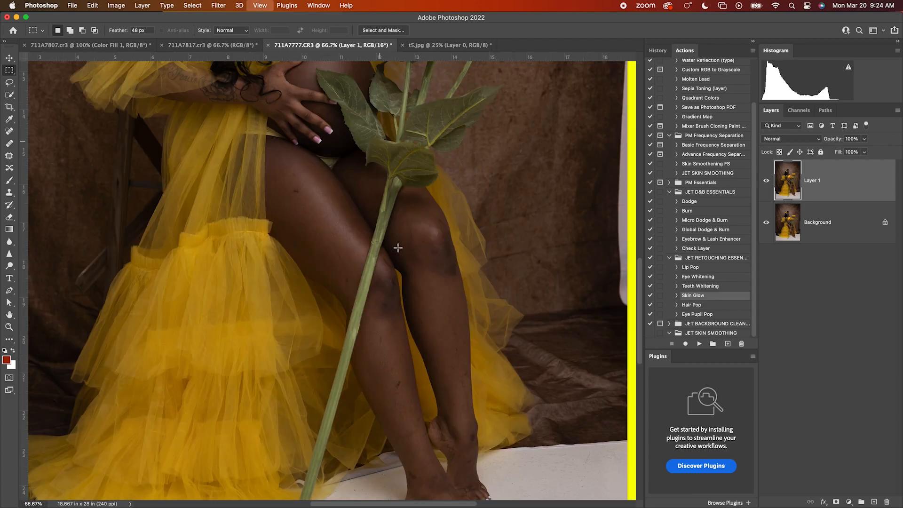
scroll(398, 247, "up", 2)
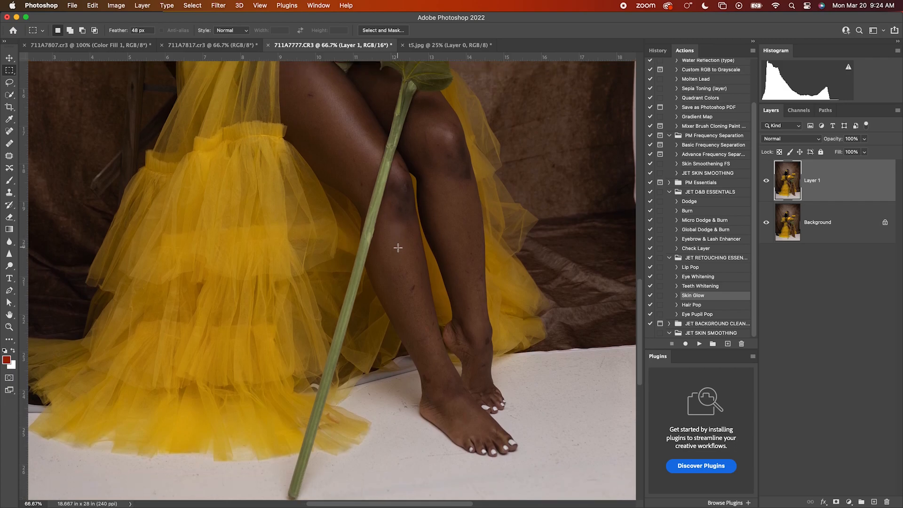
scroll(398, 248, "up", 2)
key("j")
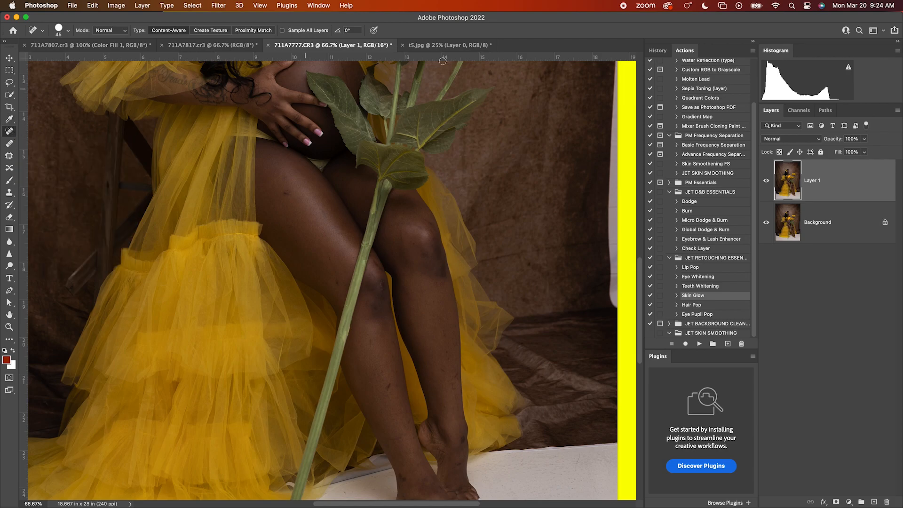
Search the Discover help for "spot healing brush" and close the search window
left_click(860, 31)
left_click(859, 31)
left_click(859, 31)
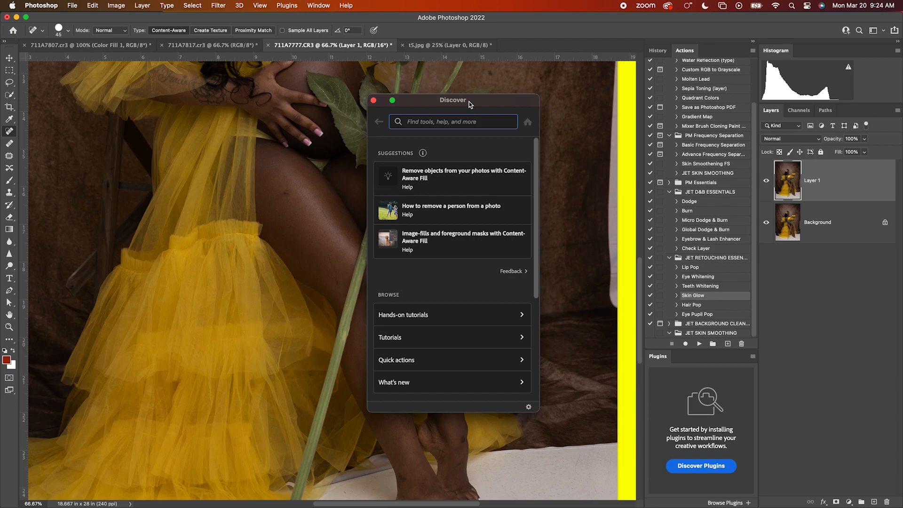
type("spot healing brush")
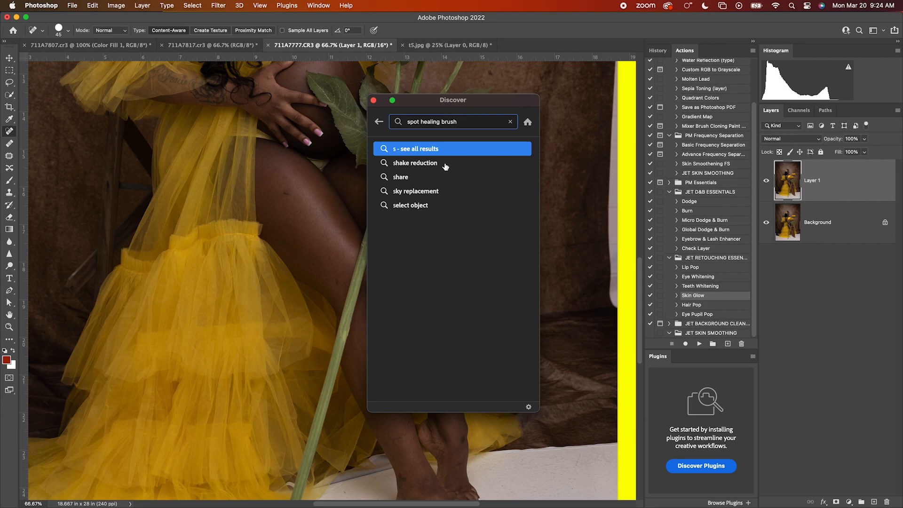
key("Return")
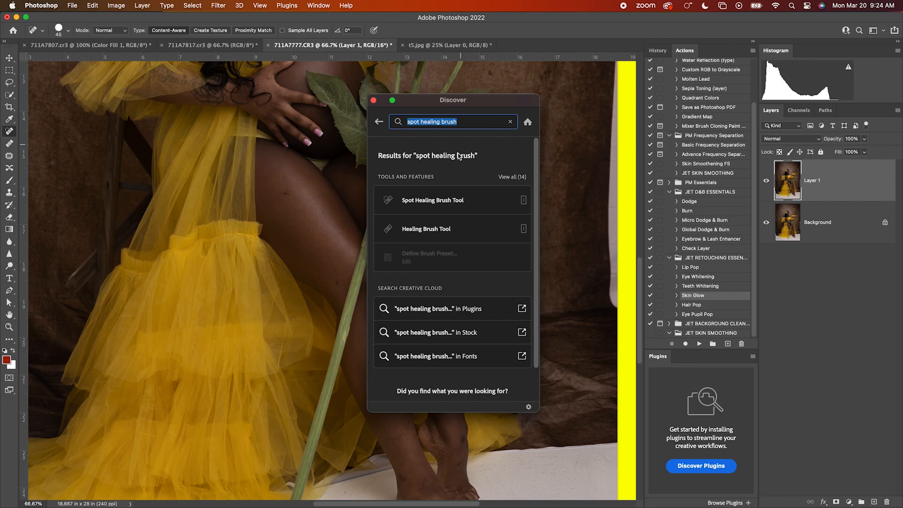
mouse_move(438, 207)
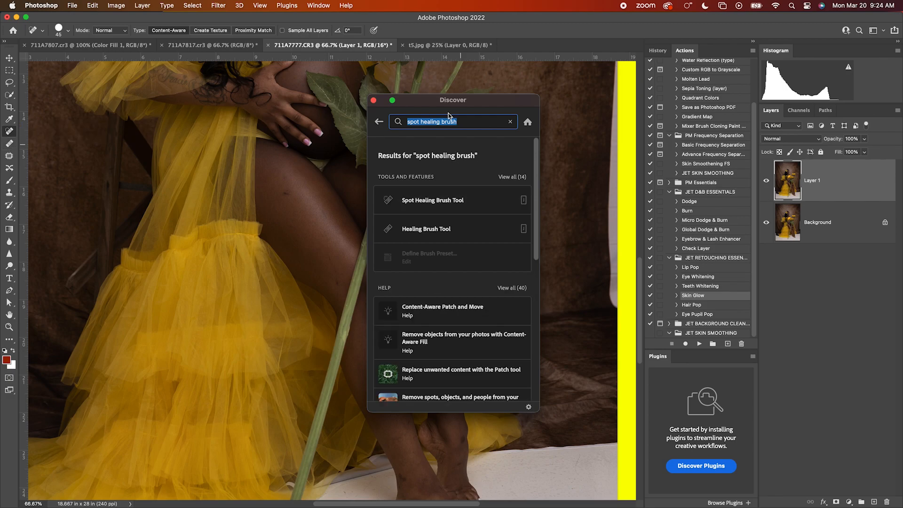
left_click(374, 100)
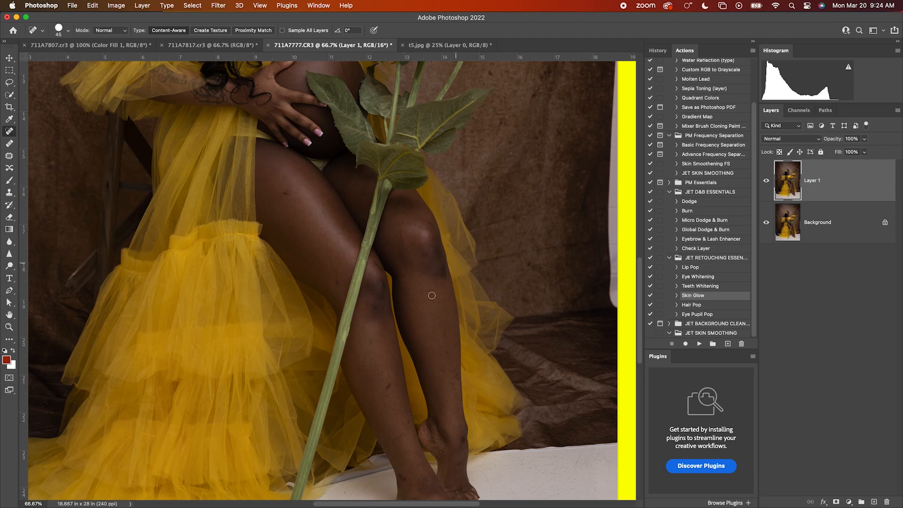
Heal the blemishes on the front thigh, reducing the brush size to 35 after the first spot
left_click(287, 196)
key("bracketleft")
key("bracketleft")
key("bracketright")
left_click_drag(338, 285, 339, 297)
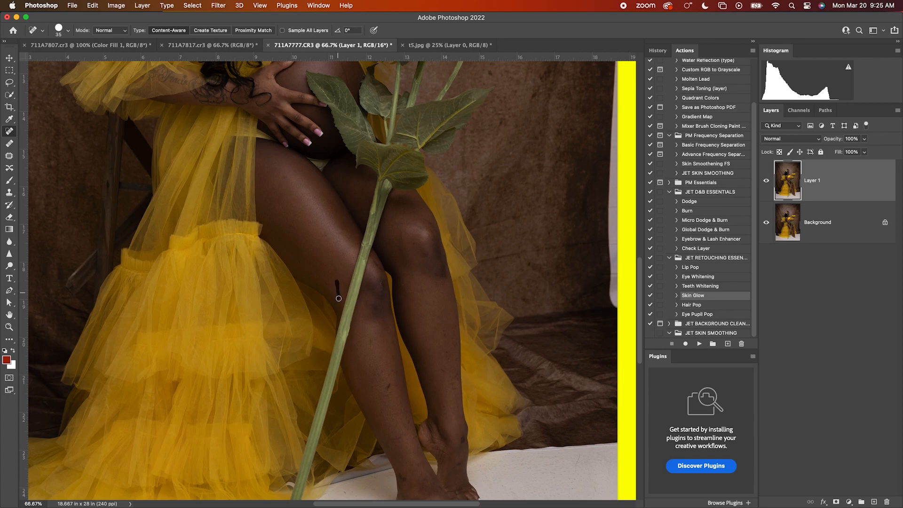
left_click(291, 227)
Heal the marks on both lower legs with the brush size at 40
key("bracketright")
left_click(370, 345)
left_click(397, 382)
mouse_move(443, 371)
left_mouse_down()
mouse_move(459, 382)
mouse_move(457, 368)
left_mouse_up()
mouse_move(439, 352)
left_mouse_down()
mouse_move(432, 298)
mouse_move(447, 338)
left_mouse_up()
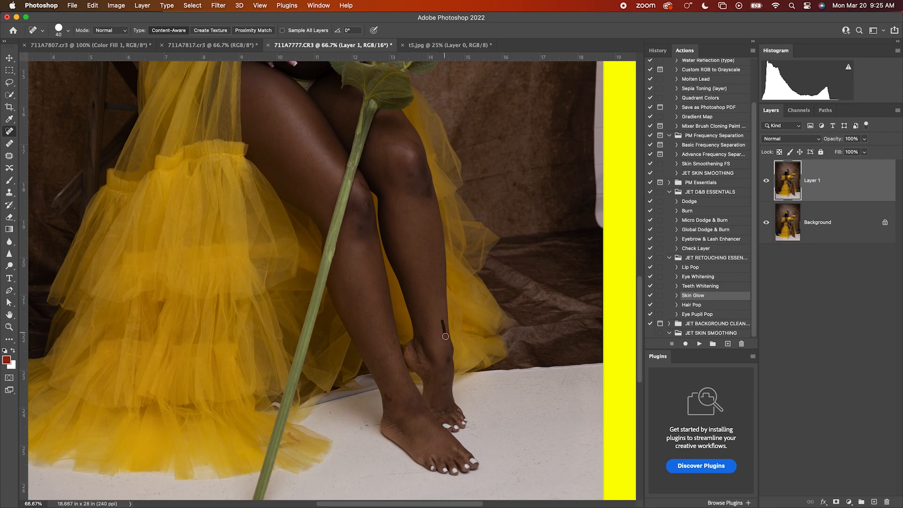
Remove the blemishes on the front shin, ankle and top of the foot with the Spot Healing Brush
key("super+equal")
key("super+equal")
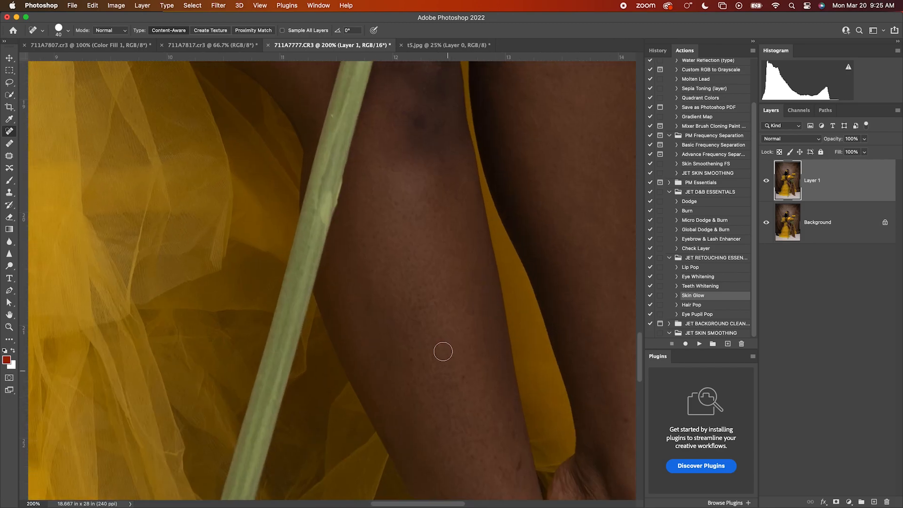
left_click_drag(462, 305, 362, 202)
scroll(362, 202, "down", 10)
scroll(362, 201, "right", 6)
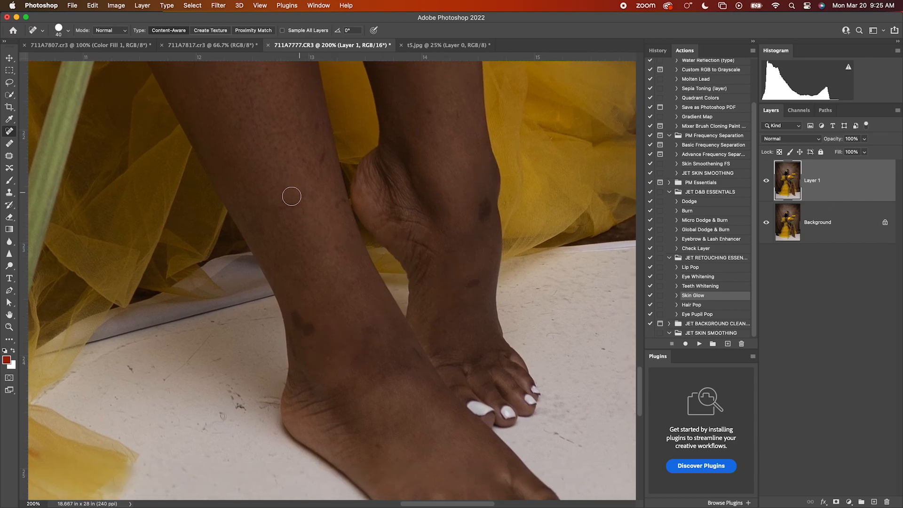
mouse_move(286, 202)
left_mouse_down()
mouse_move(254, 223)
mouse_move(272, 226)
left_mouse_up()
left_click_drag(320, 152, 320, 173)
left_click_drag(317, 115, 318, 135)
left_click(338, 202)
left_click_drag(414, 349, 426, 368)
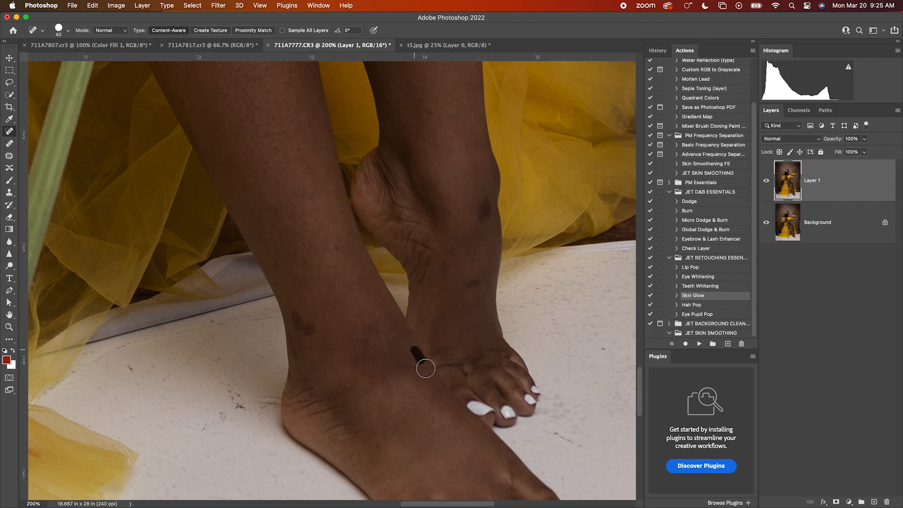
left_click(373, 430)
Shrink the healing brush and remove the dark mark along the outer edge of the front ankle
key("bracketleft")
key("bracketleft")
key("bracketleft")
key("bracketleft")
key("bracketleft")
left_click_drag(290, 337, 290, 358)
Enlarge the healing brush to 35 and heal the mark along the rear lower leg
key("super+minus")
left_click_drag(369, 178, 350, 313)
key("bracketright")
key("bracketright")
key("bracketright")
key("bracketright")
left_click_drag(377, 208, 379, 236)
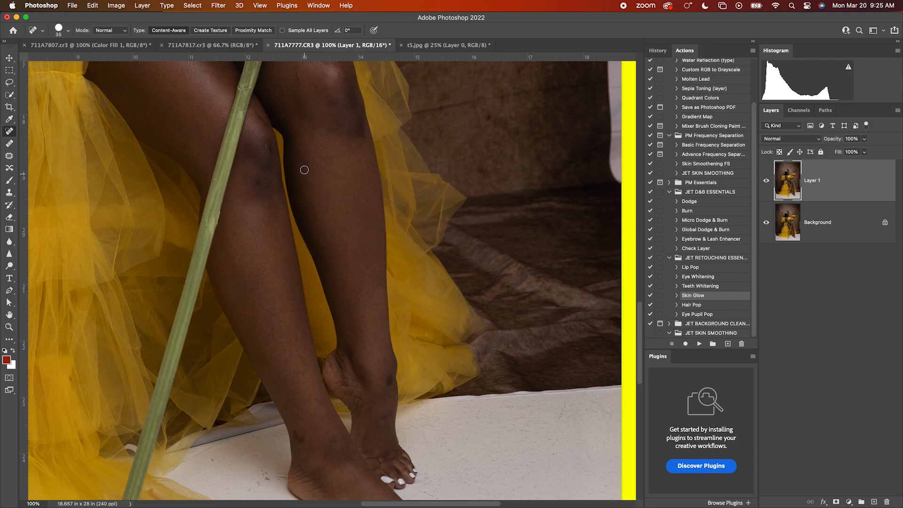
Heal the spots on the rear knee, starting with a brush size of 25 and enlarging it for bigger marks
left_click_drag(305, 170, 349, 268)
key("bracketleft")
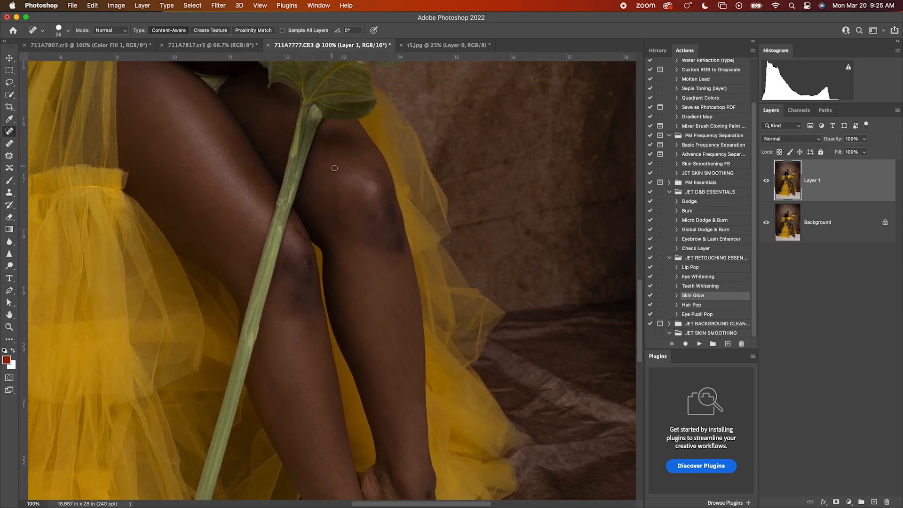
mouse_move(325, 171)
left_mouse_down()
mouse_move(378, 184)
mouse_move(379, 171)
mouse_move(383, 185)
mouse_move(337, 194)
left_mouse_up()
key("bracketright")
key("bracketright")
left_click(352, 203)
key("bracketright")
key("bracketright")
key("bracketright")
left_click(372, 216)
Heal the small blemishes along the upper edge of the front knee with a much smaller brush
key("bracketleft")
key("bracketleft")
key("bracketleft")
key("bracketleft")
key("bracketleft")
key("bracketleft")
left_click(295, 247)
key("bracketright")
left_click(301, 235)
Heal the remaining spots around the rear ankle with the brush size at 45
mouse_move(357, 201)
left_mouse_down()
mouse_move(351, 163)
mouse_move(387, 129)
mouse_move(382, 112)
left_mouse_up()
key("bracketright")
left_click(403, 308)
left_click(419, 305)
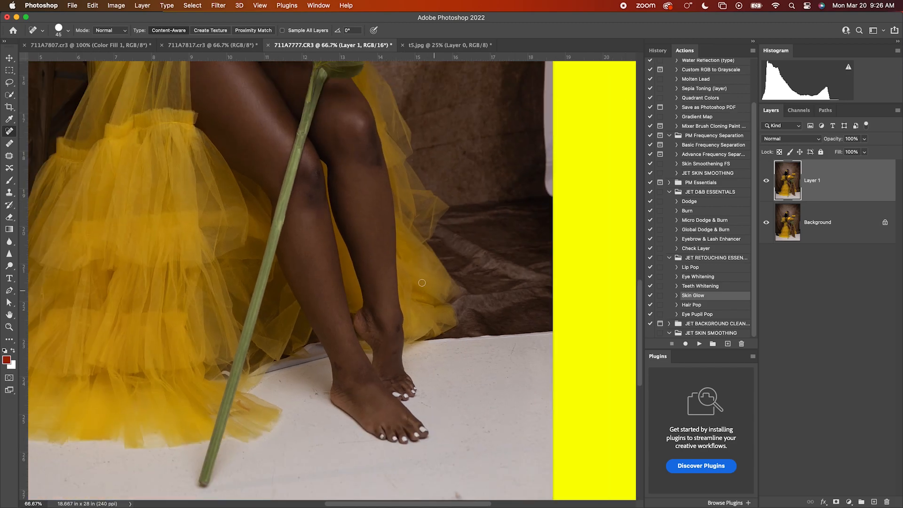
Compare the healed legs on Layer 1 with the original Background
left_click_drag(383, 246, 397, 317)
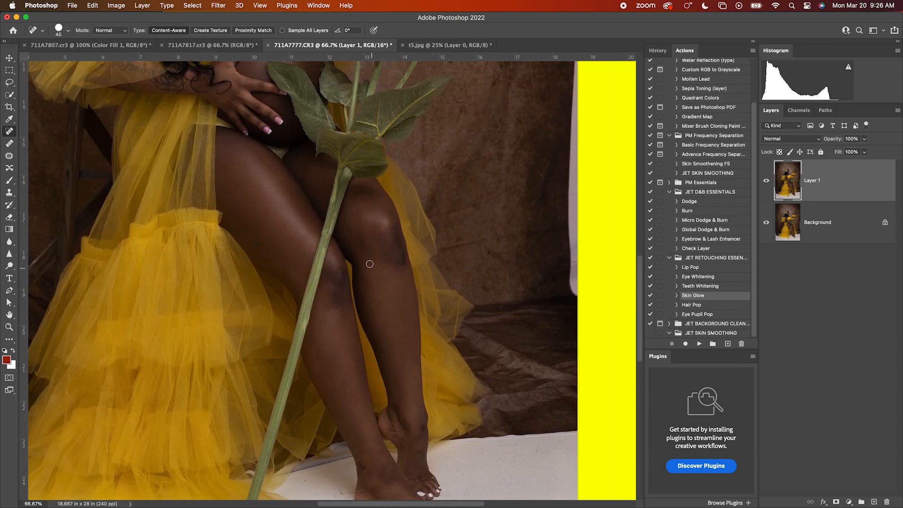
left_click(767, 181)
left_click(766, 182)
left_click(766, 183)
left_click(766, 183)
Run the Micro Dodge & Burn action and expand the resulting layer group
left_click(702, 221)
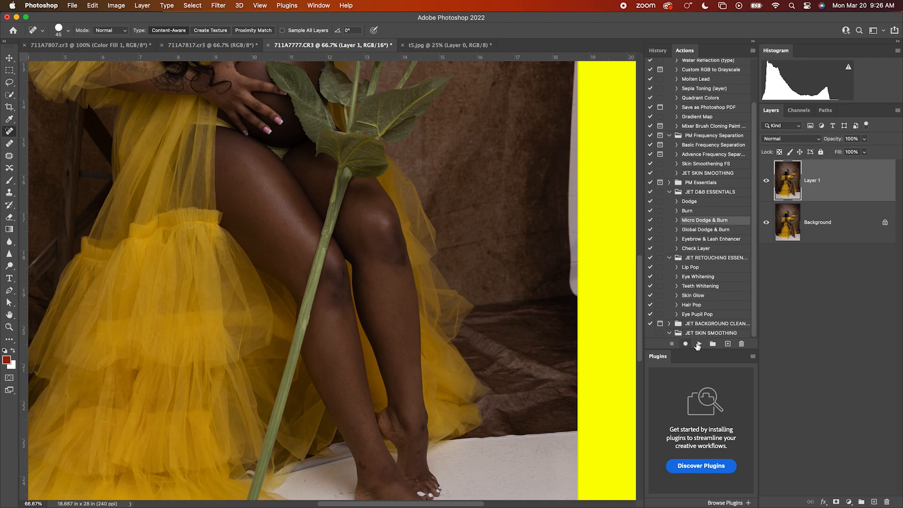
left_click(700, 345)
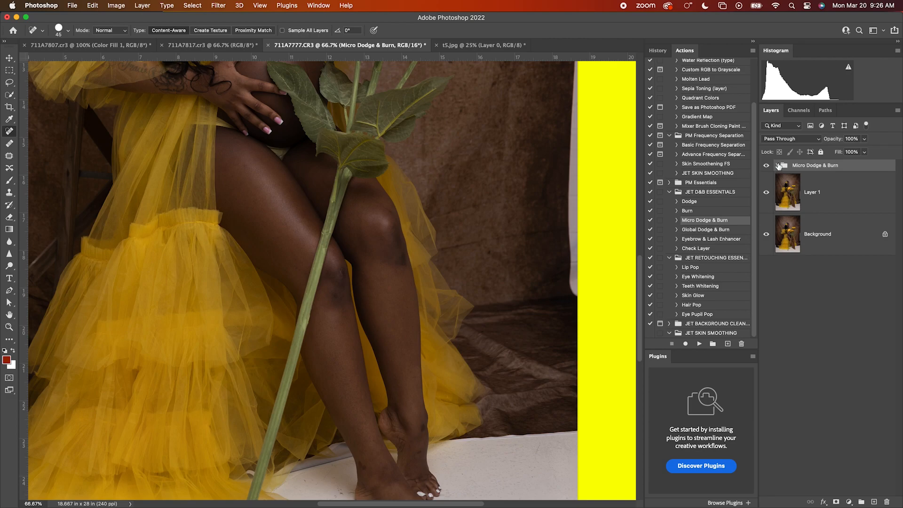
left_click(777, 167)
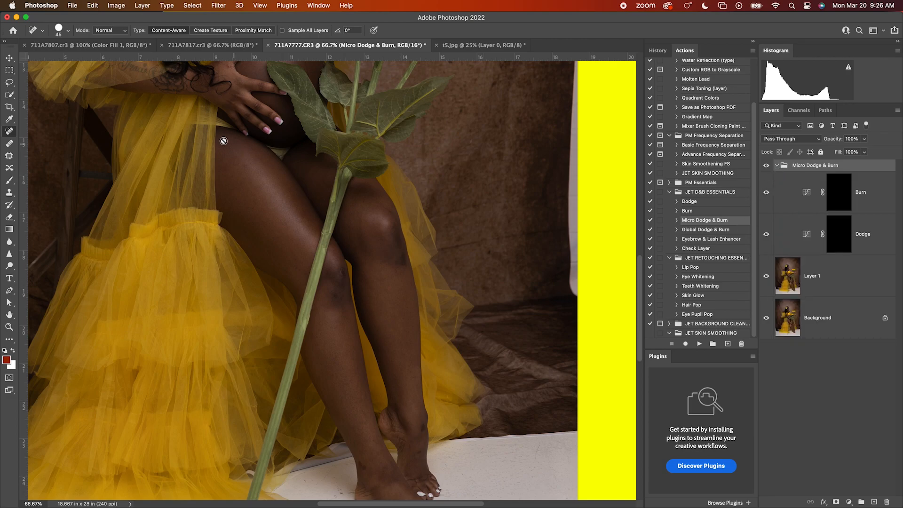
Target the Dodge layer's mask in the Micro Dodge & Burn group and activate the Brush tool
left_click(839, 206)
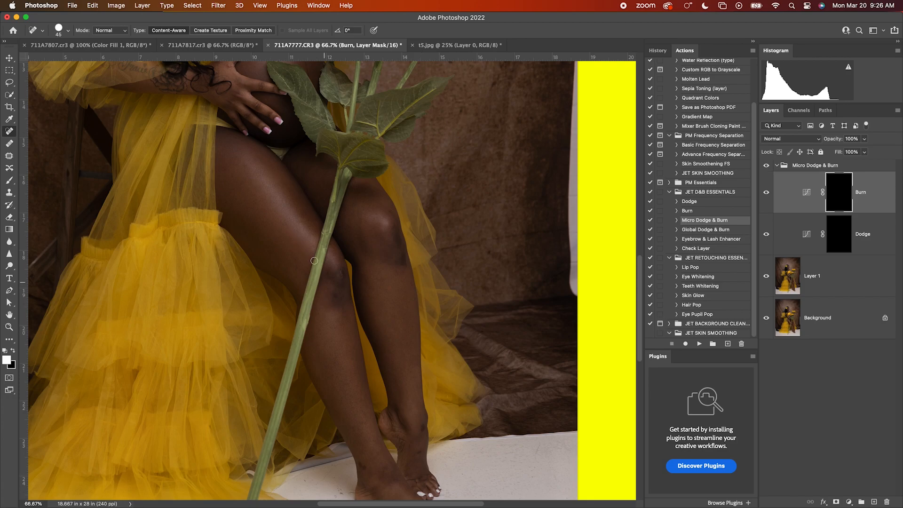
key("super+minus")
key("super+plus")
key("super+plus")
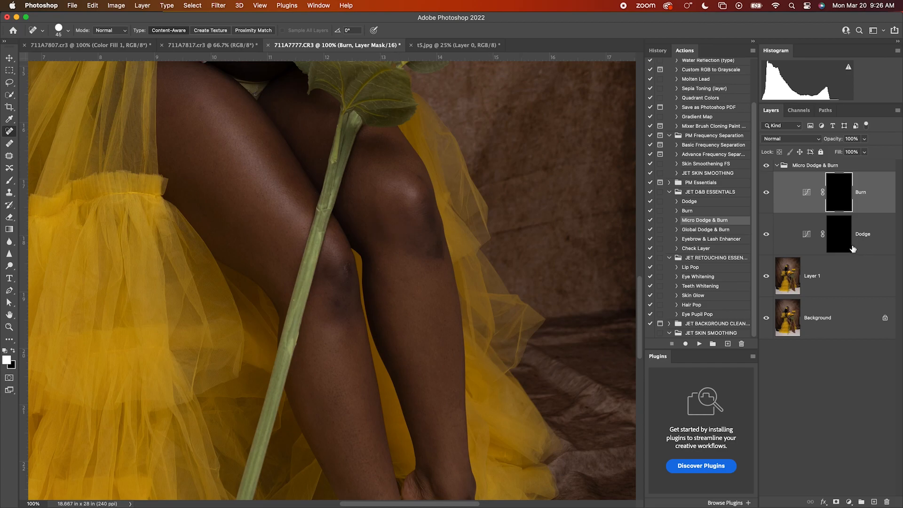
left_click(837, 233)
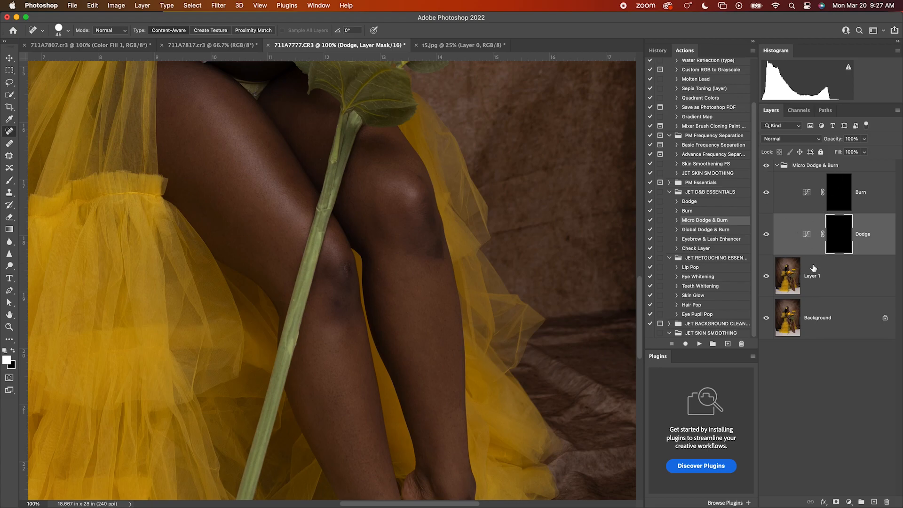
left_click(10, 181)
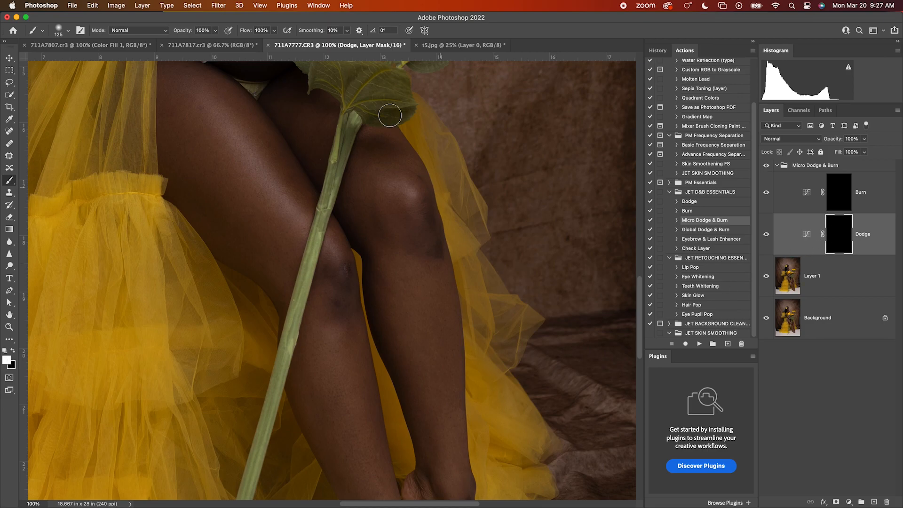
Lower the brush flow to 1% and set the brush size to 45 for painting the Dodge mask
mouse_move(248, 32)
left_mouse_down()
mouse_move(198, 34)
mouse_move(327, 31)
left_mouse_up()
key("bracketleft")
left_click_drag(246, 31, 263, 31)
mouse_move(205, 119)
left_mouse_down()
mouse_move(234, 197)
mouse_move(249, 179)
mouse_move(254, 207)
left_mouse_up()
key("super+z")
key("bracketleft")
left_click_drag(245, 30, 176, 38)
key("bracketleft")
key("bracketleft")
key("bracketleft")
key("bracketleft")
key("bracketleft")
key("bracketright")
Add a Hue/Saturation adjustment layer above the Micro Dodge & Burn group with saturation at -100 as a black-and-white check layer
left_click(839, 169)
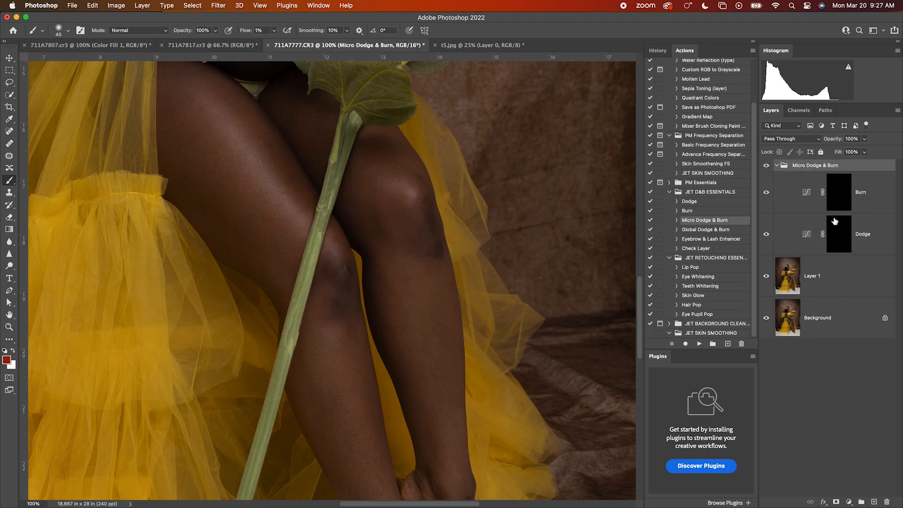
left_click(849, 502)
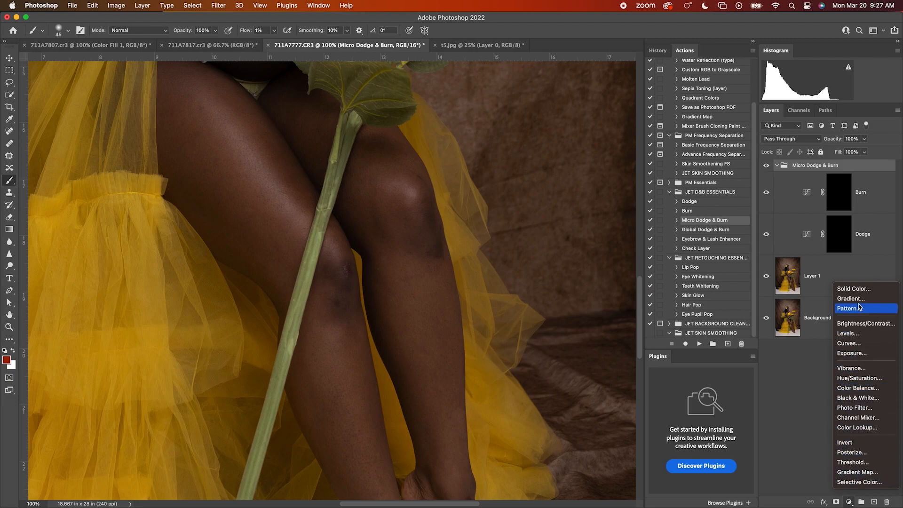
left_click(859, 378)
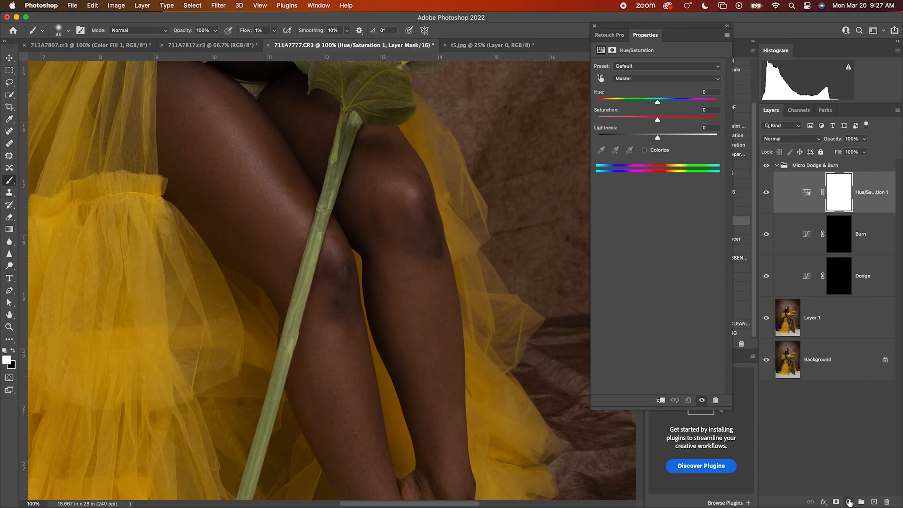
mouse_move(883, 210)
left_mouse_down()
mouse_move(859, 182)
mouse_move(862, 161)
left_mouse_up()
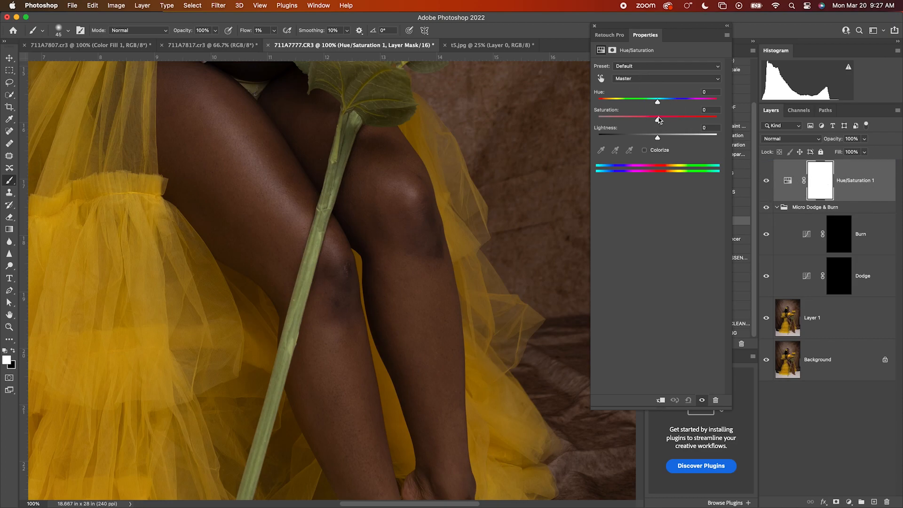
left_click_drag(652, 121, 598, 120)
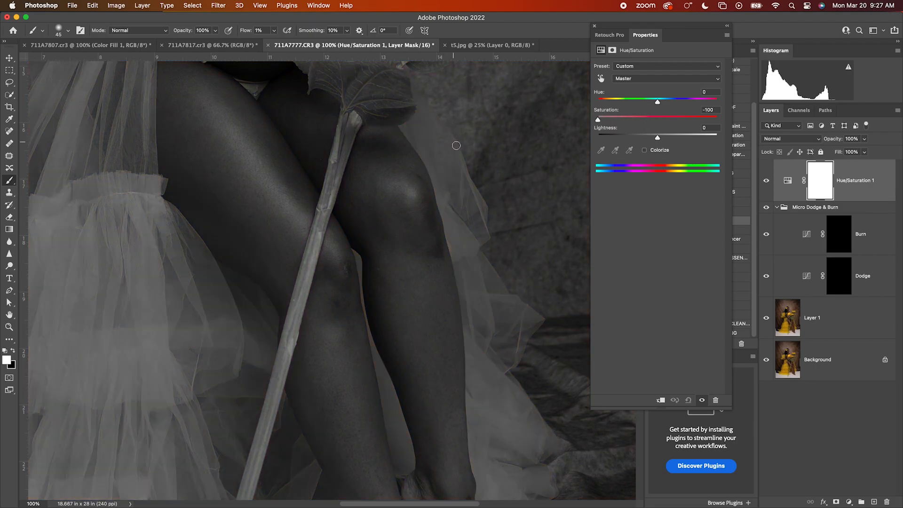
left_click_drag(369, 214, 391, 79)
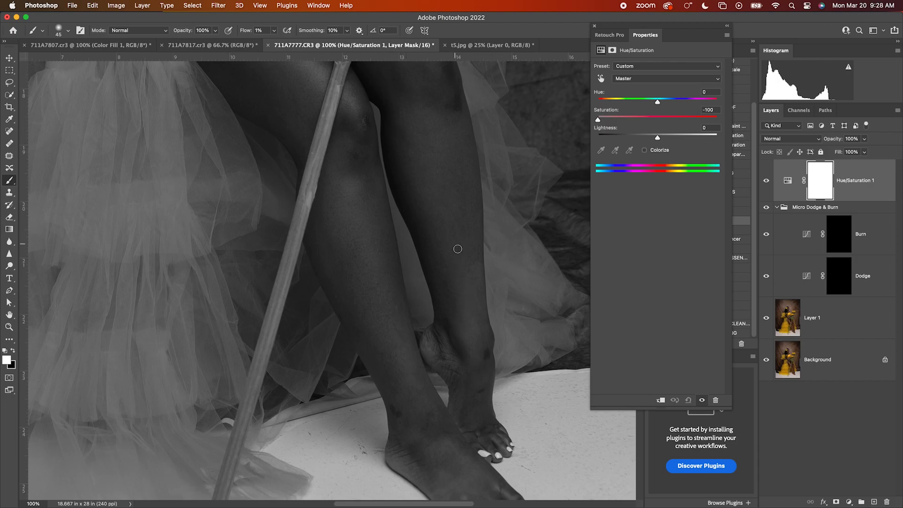
left_click_drag(413, 141, 419, 283)
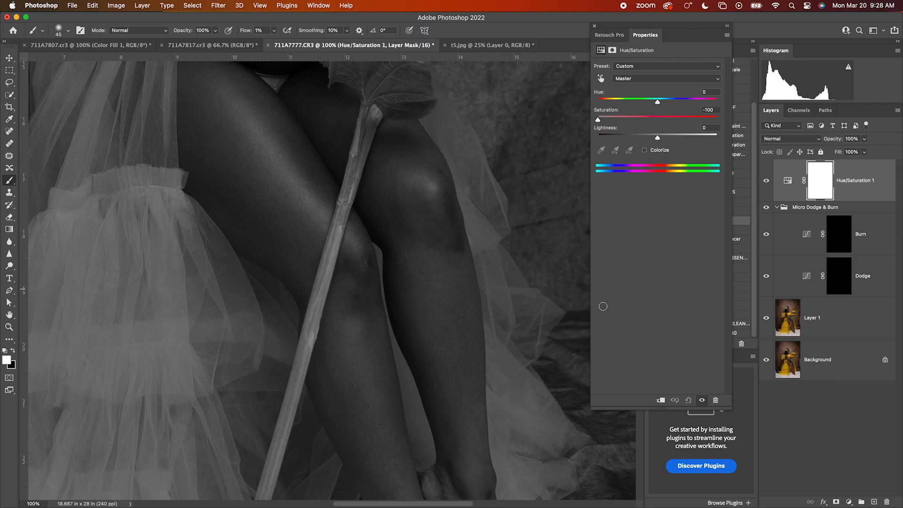
Quit Lightroom Classic and return to Photoshop with the Dodge layer's mask targeted
mouse_move(609, 507)
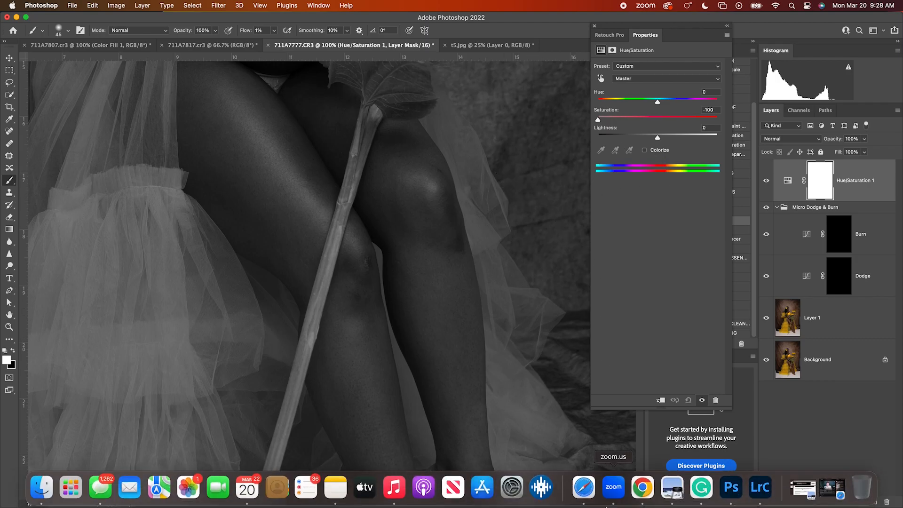
right_click(751, 494)
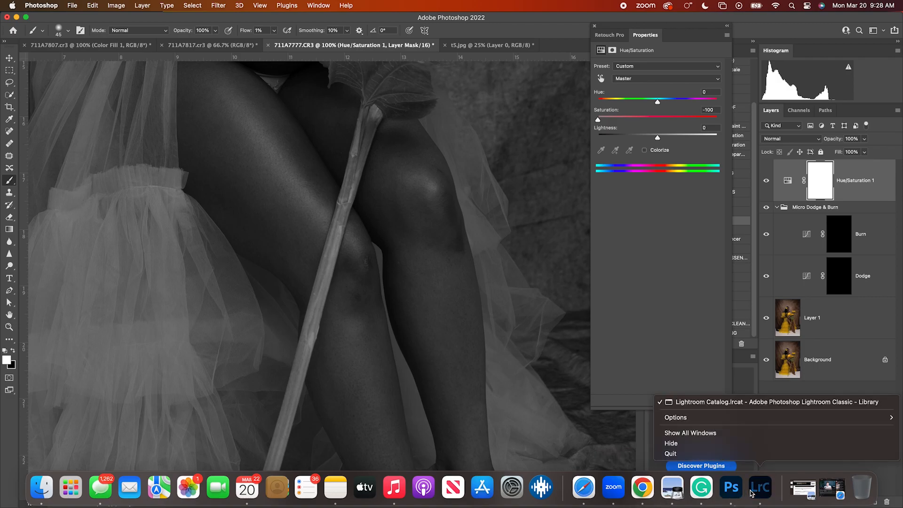
left_click(773, 456)
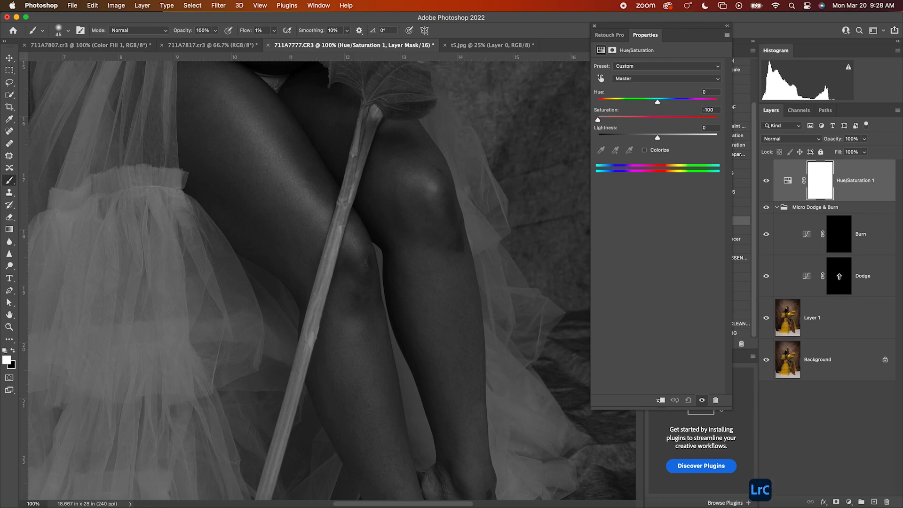
left_click(840, 280)
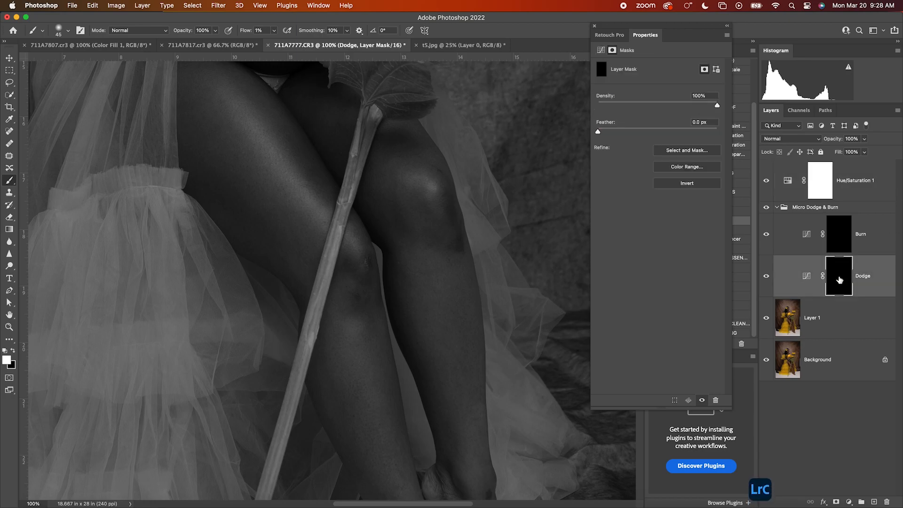
mouse_move(712, 506)
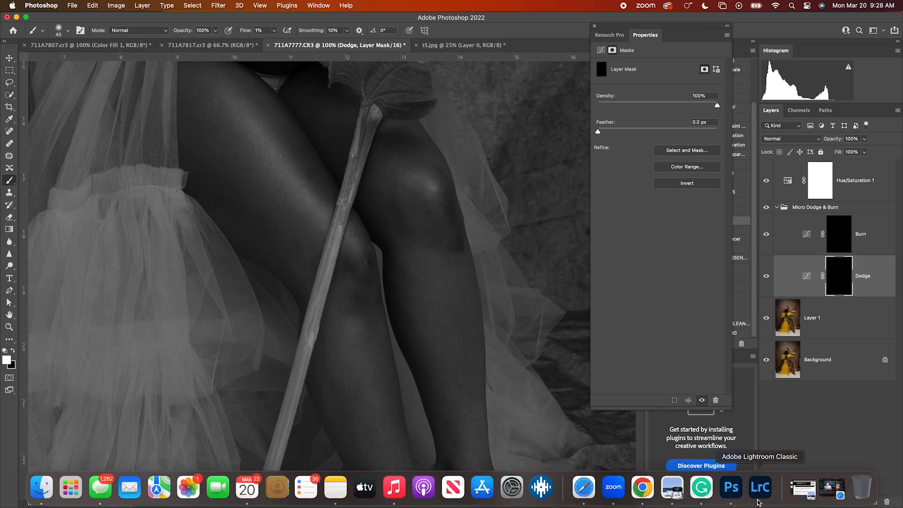
left_click(758, 501)
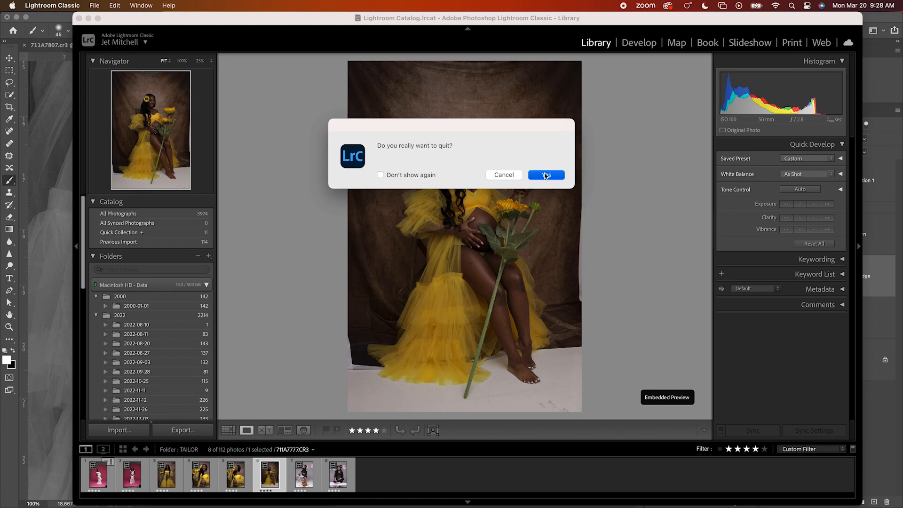
left_click(546, 175)
left_click(490, 206)
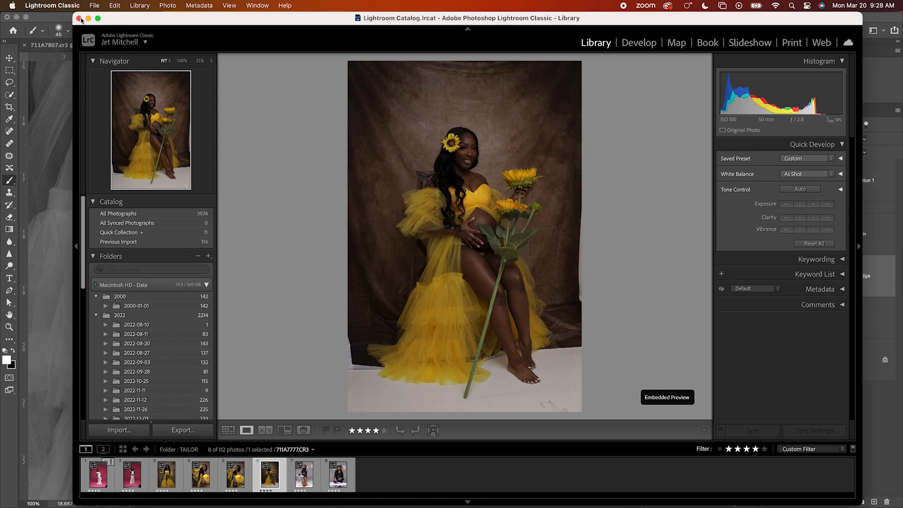
left_click(79, 18)
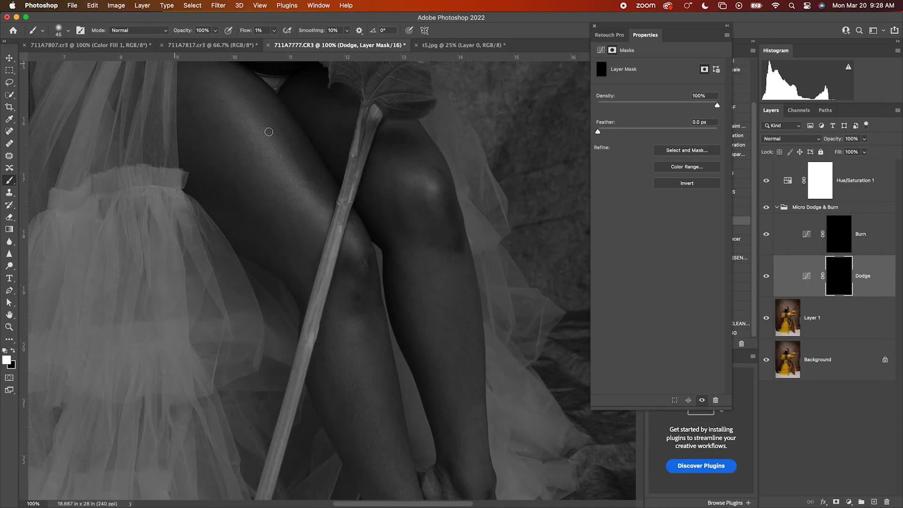
Collapse the Properties panel, dodge the dark patches on the upper thigh with a small brush, and compare with the Dodge layer hidden
left_click(726, 28)
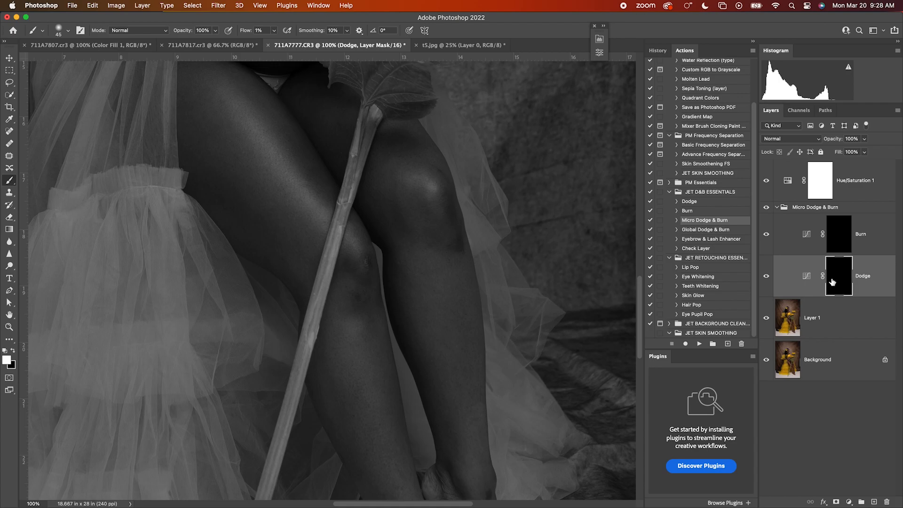
key("bracketleft")
left_click_drag(377, 236, 450, 347)
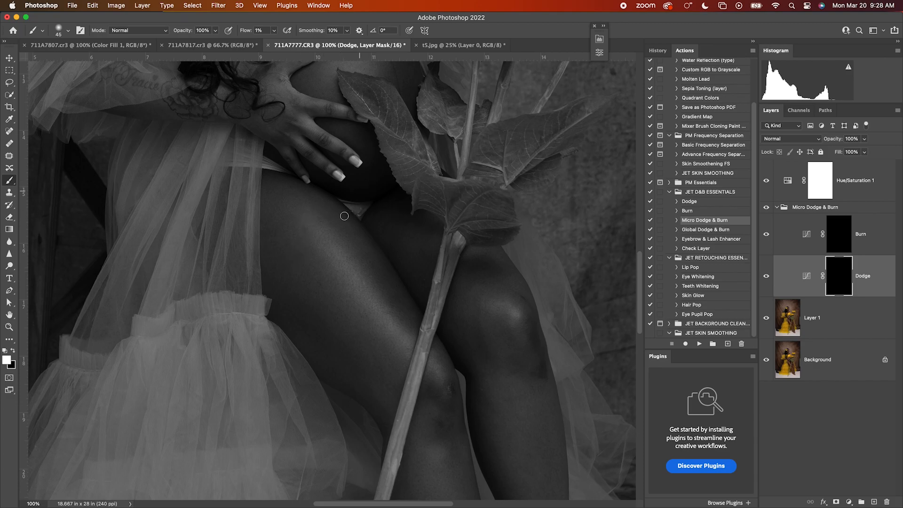
key("bracketleft")
key("bracketright")
key("bracketleft")
left_click_drag(322, 227, 314, 231)
key("bracketright")
key("bracketleft")
key("bracketleft")
key("bracketleft")
key("bracketright")
left_click(767, 275)
left_click(767, 275)
left_click(767, 276)
left_click(767, 276)
Burn the bright patches across the thighs on the Burn mask, varying the brush size, and check the result in colour
left_click(842, 238)
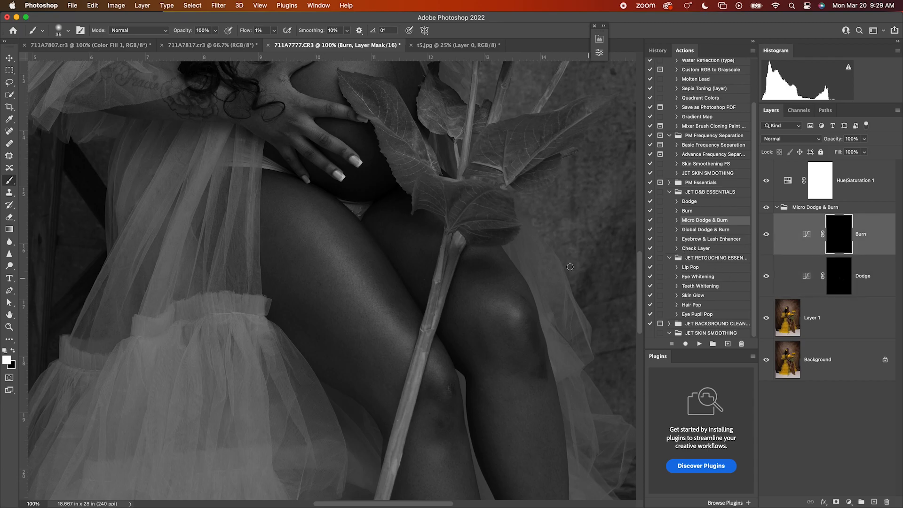
key("bracketright")
key("bracketright")
key("bracketright")
key("bracketleft")
key("bracketleft")
key("bracketright")
key("bracketright")
key("bracketright")
key("bracketright")
key("bracketright")
key("bracketright")
key("bracketleft")
key("bracketleft")
key("bracketleft")
key("bracketright")
key("bracketright")
key("bracketleft")
key("bracketleft")
key("bracketright")
key("bracketright")
key("bracketleft")
key("bracketleft")
key("bracketleft")
key("bracketleft")
key("bracketleft")
key("bracketleft")
left_click(766, 180)
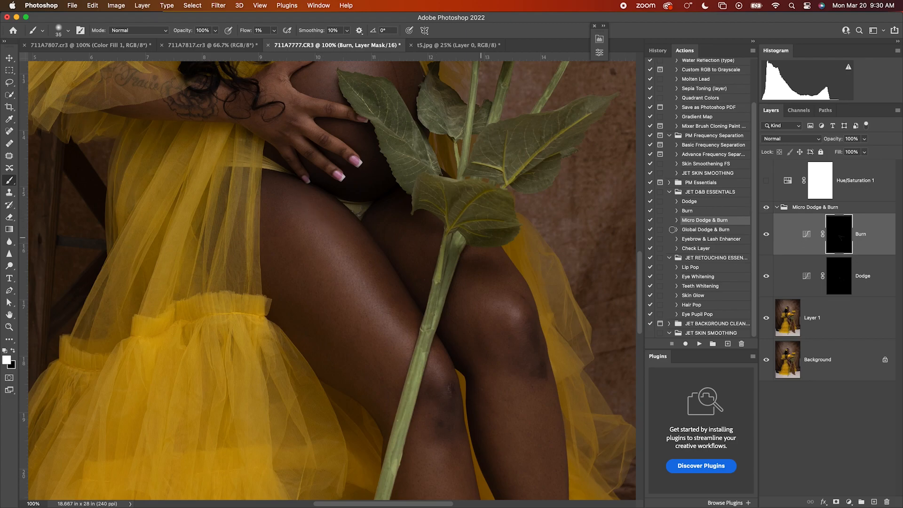
left_click(767, 183)
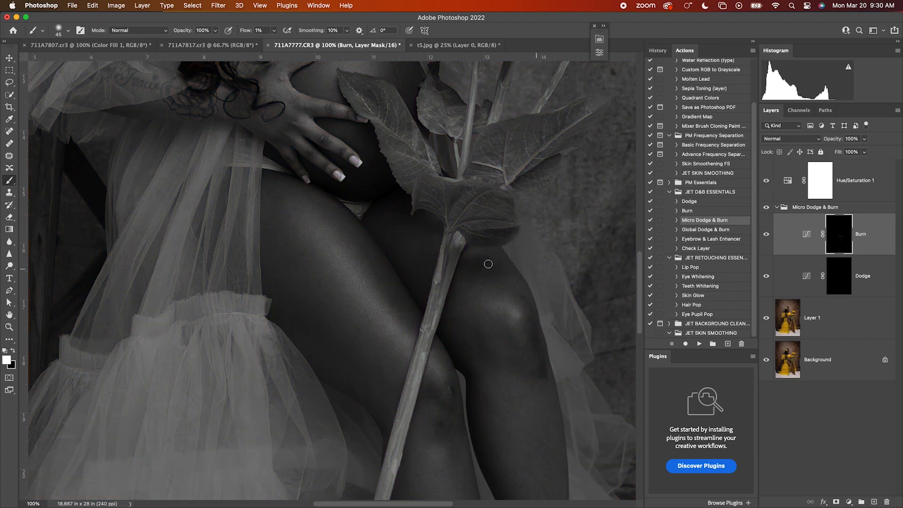
Burn the bright skin above the rear knee with the brush enlarged to 100 and check the result in colour
key("bracketright")
key("bracketright")
key("bracketright")
key("bracketright")
key("bracketright")
key("bracketright")
left_click_drag(514, 323, 452, 194)
left_click(765, 181)
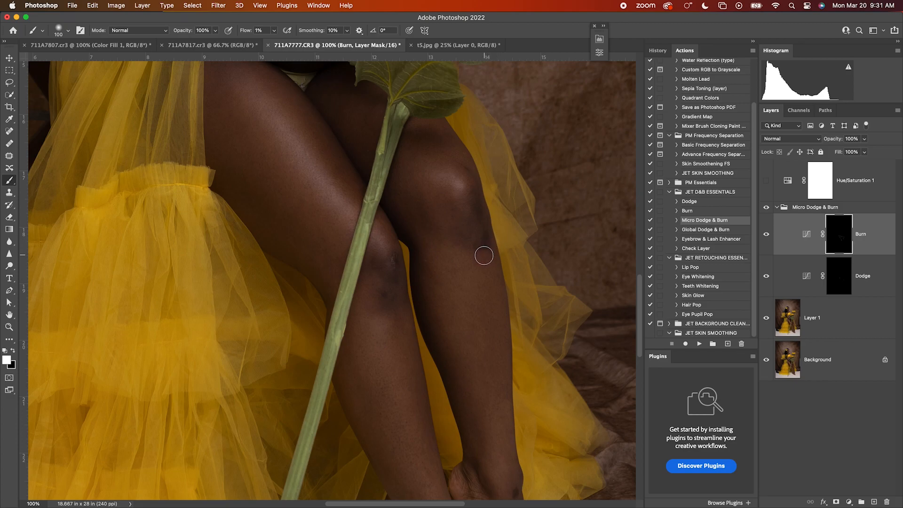
left_click(766, 180)
Dodge the dark areas around the rear knee on the Dodge mask with brush sizes 70 and 90, checking the result in colour
left_click(833, 272)
key("bracketleft")
key("bracketleft")
key("bracketleft")
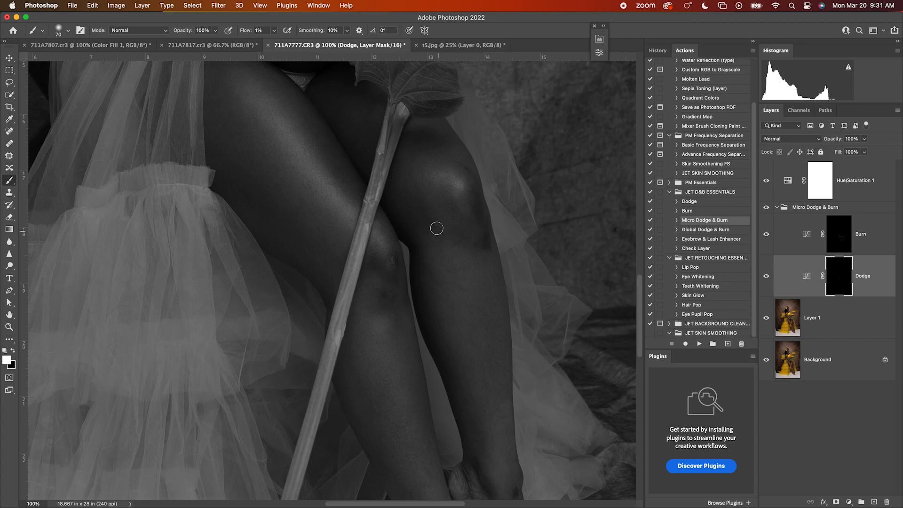
left_click(766, 181)
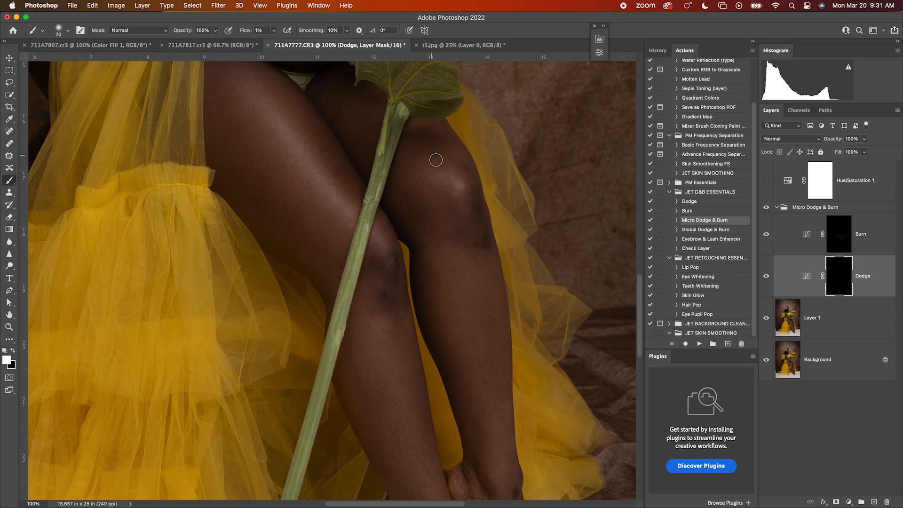
left_click(768, 184)
key("bracketright")
key("bracketright")
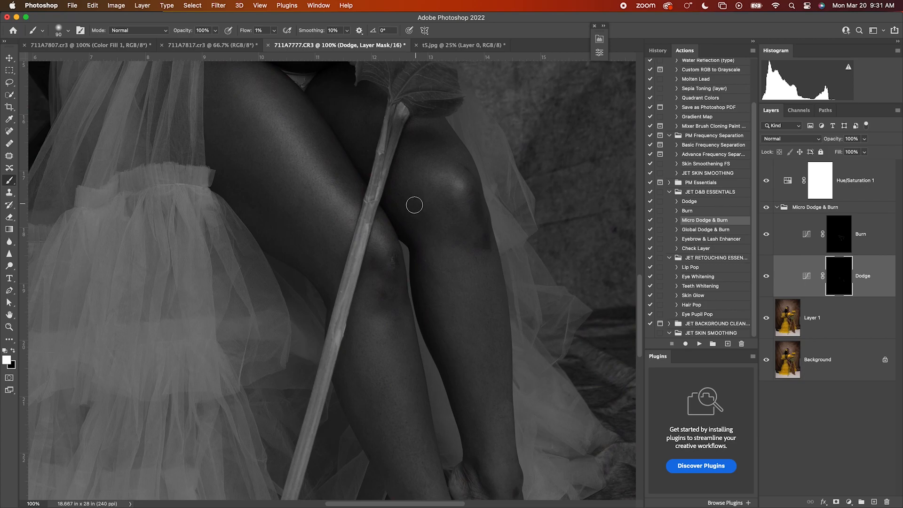
Burn the uneven skin at the lower edge of the rear knee on the Burn mask with the brush size at 80
left_click(845, 241)
key("bracketleft")
mouse_move(430, 219)
left_mouse_down()
mouse_move(440, 220)
mouse_move(441, 236)
left_mouse_up()
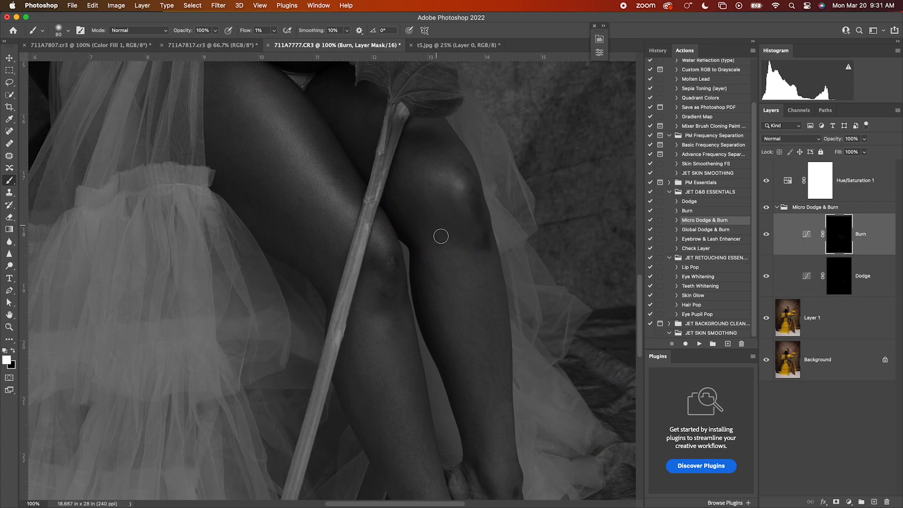
key("bracketleft")
Dodge the small dark spots just below the rear knee on the Dodge mask with the brush reduced to 40
left_click(845, 276)
key("bracketleft")
key("bracketleft")
key("bracketleft")
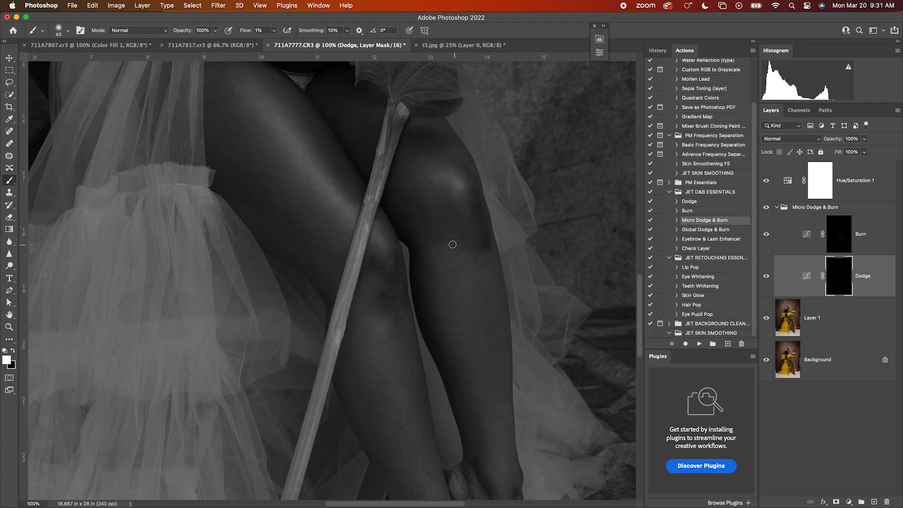
key("bracketleft")
Burn the bright patches on the rear leg's upper shin on the Burn mask, enlarging the brush from 60
left_click(844, 236)
key("bracketright")
key("bracketright")
key("bracketright")
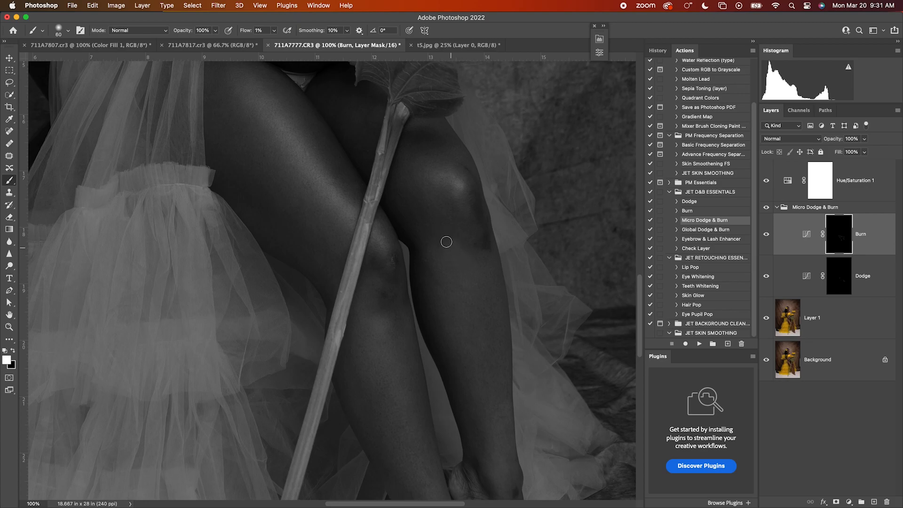
key("bracketright")
key("bracketright")
key("bracketright")
key("bracketright")
mouse_move(442, 261)
left_mouse_down()
mouse_move(448, 243)
mouse_move(465, 269)
mouse_move(467, 262)
mouse_move(450, 253)
mouse_move(452, 268)
mouse_move(463, 257)
mouse_move(432, 244)
mouse_move(449, 277)
mouse_move(479, 263)
mouse_move(464, 259)
mouse_move(476, 259)
mouse_move(466, 295)
mouse_move(470, 343)
mouse_move(458, 266)
mouse_move(471, 285)
left_mouse_up()
key("bracketright")
key("bracketright")
key("bracketright")
Dodge the dark patches around the rear knee and shin with progressively smaller brushes, and compare with the Dodge layer hidden
left_click(839, 285)
key("bracketleft")
key("bracketleft")
key("bracketleft")
key("bracketleft")
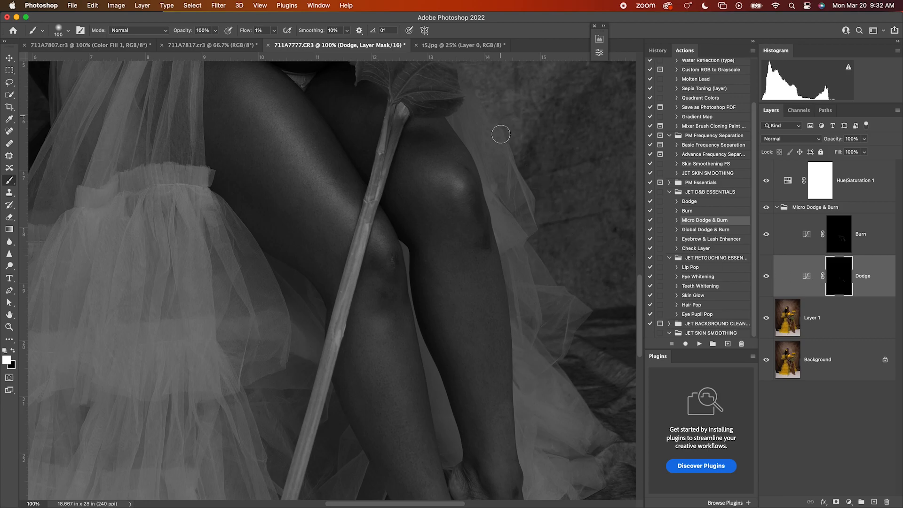
key("bracketleft")
key("bracketleft")
key("bracketleft")
key("bracketleft")
key("bracketleft")
key("bracketleft")
key("bracketright")
key("bracketleft")
key("bracketleft")
key("bracketleft")
left_click(766, 278)
left_click(767, 278)
left_click(767, 279)
left_click(767, 279)
Burn the remaining bright spots on the rear knee and upper shin on the Burn mask with the brush size near 60
key("alt+bracketright")
key("bracketleft")
key("bracketleft")
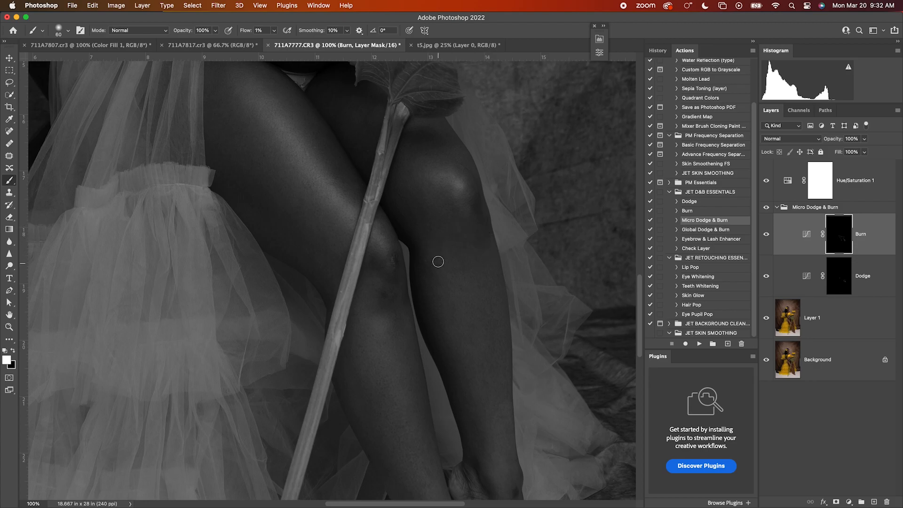
key("bracketright")
key("bracketleft")
mouse_move(422, 191)
left_mouse_down()
mouse_move(428, 202)
mouse_move(457, 207)
mouse_move(464, 196)
mouse_move(463, 211)
left_mouse_up()
Burn the bright patches further down the rear leg's shin with the brush enlarged from 70
left_click_drag(477, 281, 464, 190)
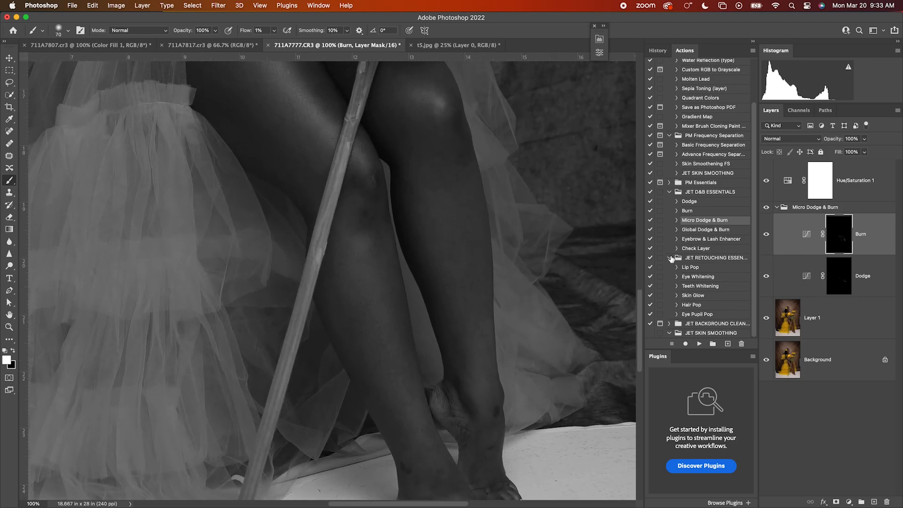
key("bracketright")
key("bracketright")
key("bracketright")
Dodge the dark patches on the rear shin with the brush reduced to 60, and retarget the Burn layer's mask
left_click(835, 283)
key("bracketleft")
key("bracketleft")
key("bracketleft")
key("bracketleft")
key("bracketleft")
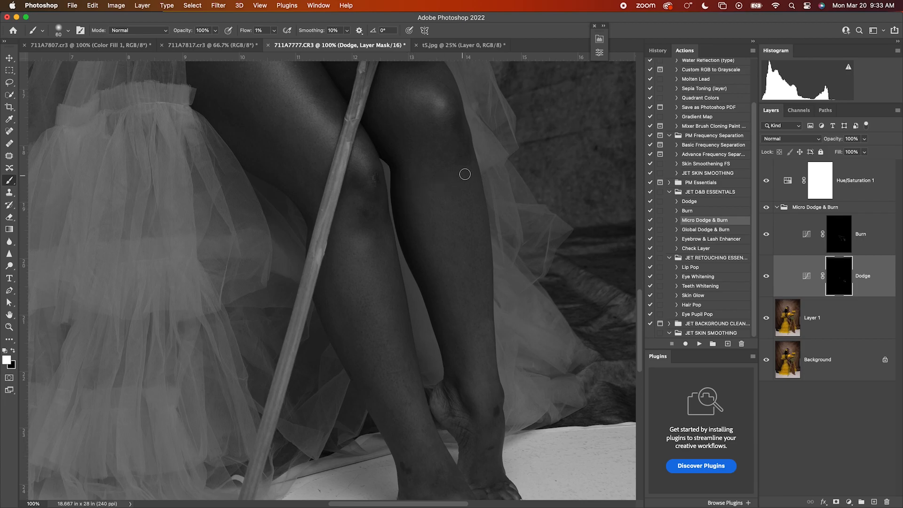
left_click(846, 244)
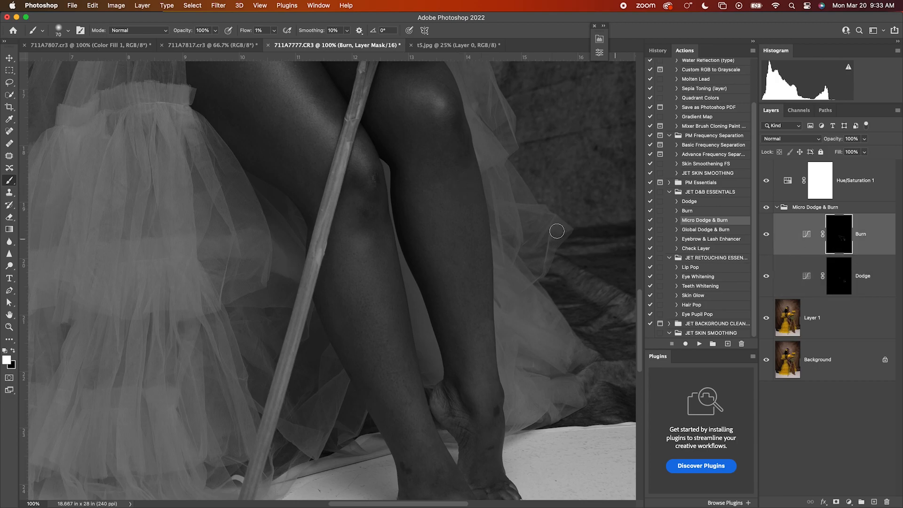
Burn the bright patches on the legs below the knees on the Burn mask, enlarging the brush from 70 and reducing it again
key("bracketright")
key("bracketright")
key("bracketright")
key("bracketright")
key("bracketright")
key("bracketright")
key("bracketright")
key("bracketleft")
key("bracketleft")
key("bracketleft")
key("bracketleft")
key("bracketleft")
Dodge the dark patches on the front leg's shin on the Dodge mask with the brush reduced to 60
left_click(838, 276)
key("bracketleft")
key("bracketleft")
key("bracketleft")
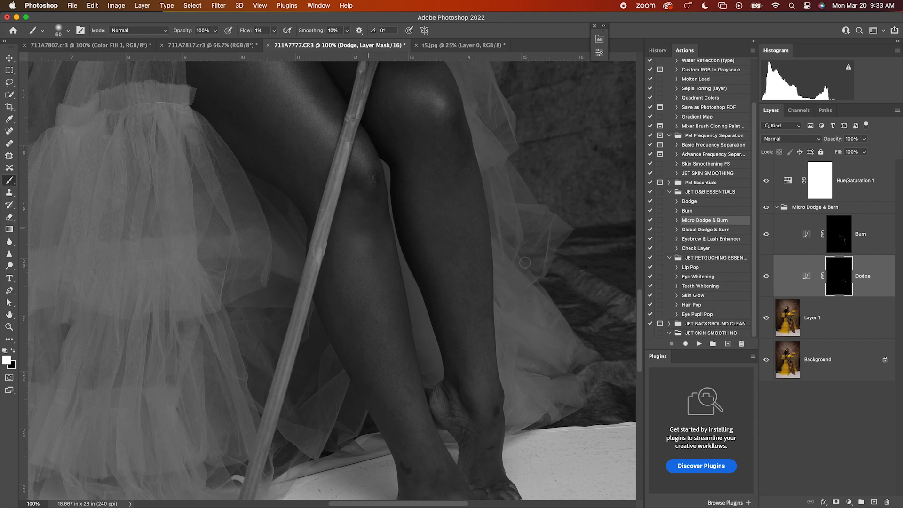
Burn the bright patches on the front leg's upper shin on the Burn mask with the brush enlarged from 70
left_click(840, 246)
key("bracketright")
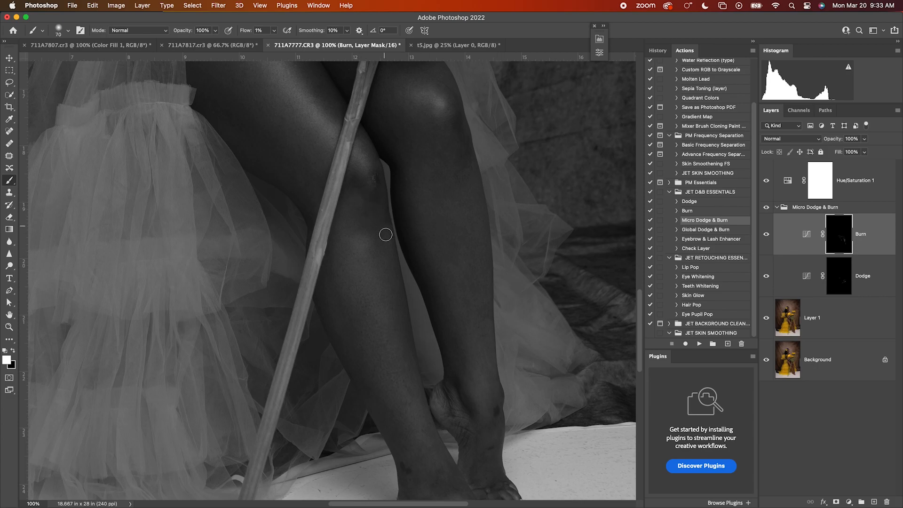
key("bracketright")
key("bracketright")
key("bracketright")
mouse_move(357, 246)
left_mouse_down()
mouse_move(354, 238)
mouse_move(367, 242)
mouse_move(383, 269)
left_mouse_up()
key("bracketleft")
Dodge the dark spots on the front knee with a brush of 25 and just below it with a larger brush
left_click(834, 268)
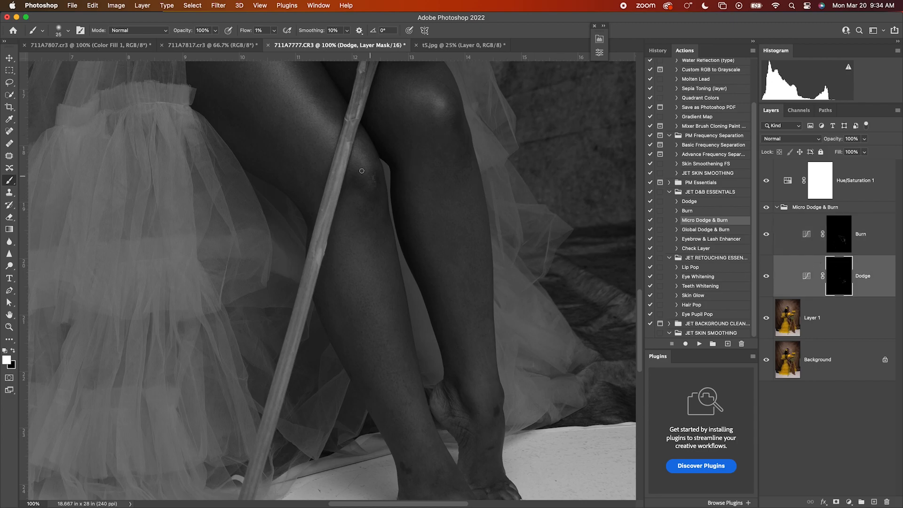
left_click_drag(352, 182, 355, 187)
key("bracketright")
key("bracketright")
mouse_move(367, 209)
left_mouse_down()
mouse_move(365, 225)
mouse_move(388, 219)
left_mouse_up()
Burn the bright areas just below the front knee on the Burn mask with the brush enlarged from 60
left_click(842, 242)
key("bracketleft")
key("bracketleft")
key("bracketright")
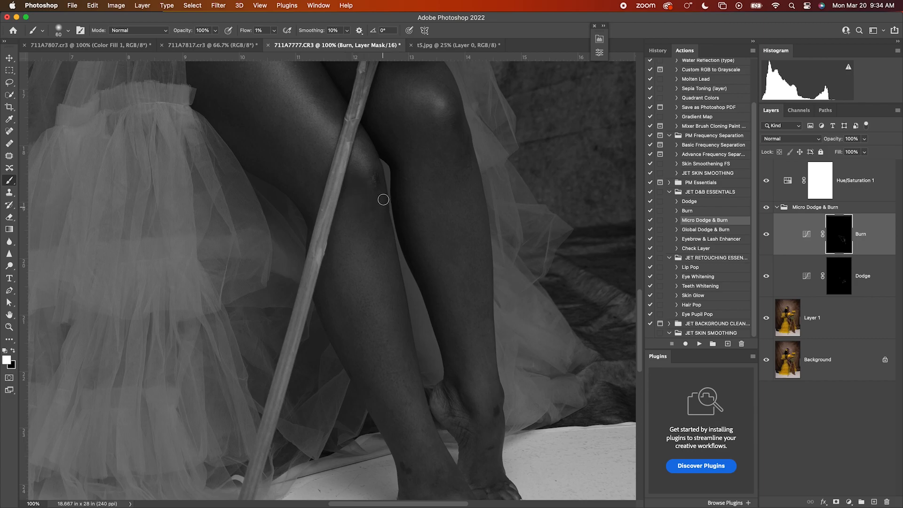
key("bracketright")
key("bracketright")
Dodge the dark patches on the lower legs on the Dodge mask with the brush reduced to 60
left_click(833, 278)
scroll(466, 165, "down", 5)
key("bracketleft")
key("bracketleft")
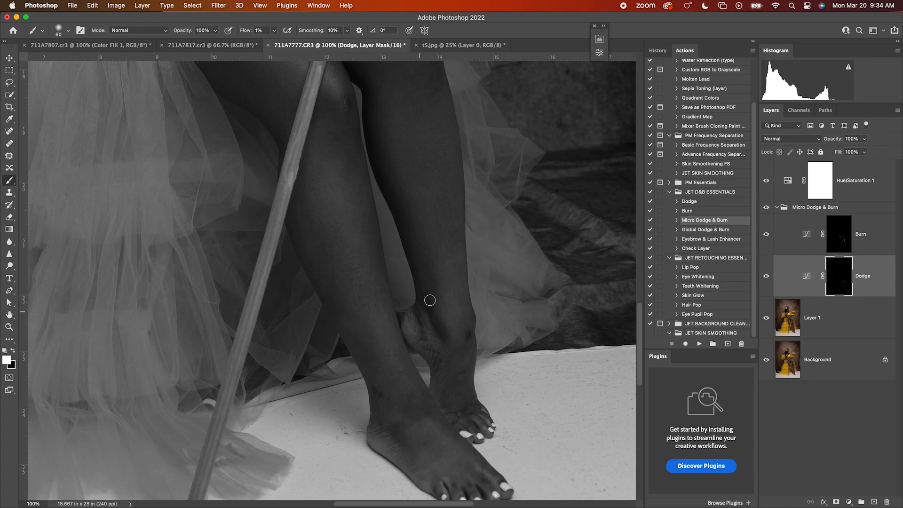
Burn the bright patches on the lower shins on the Burn mask with the brush at 100 and 125, finishing with smaller sizes
left_click(840, 235)
key("bracketright")
key("bracketright")
key("bracketright")
key("bracketright")
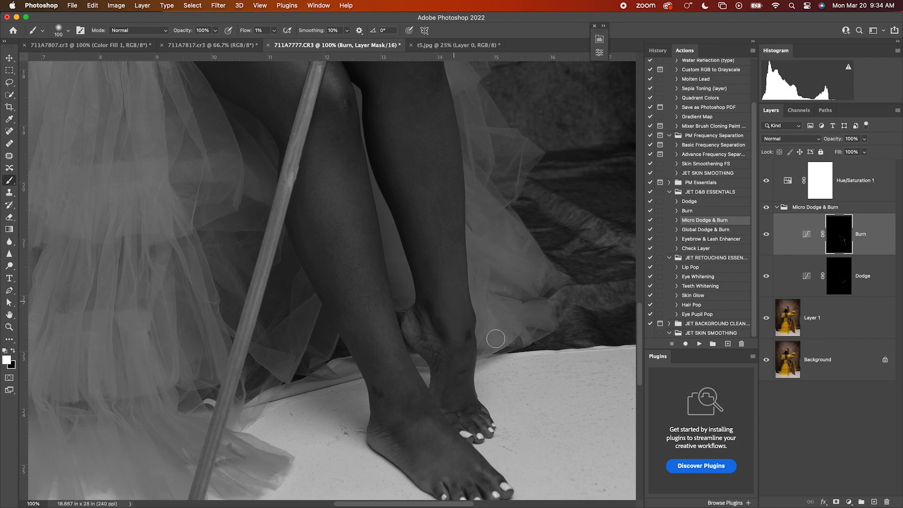
left_click(839, 276)
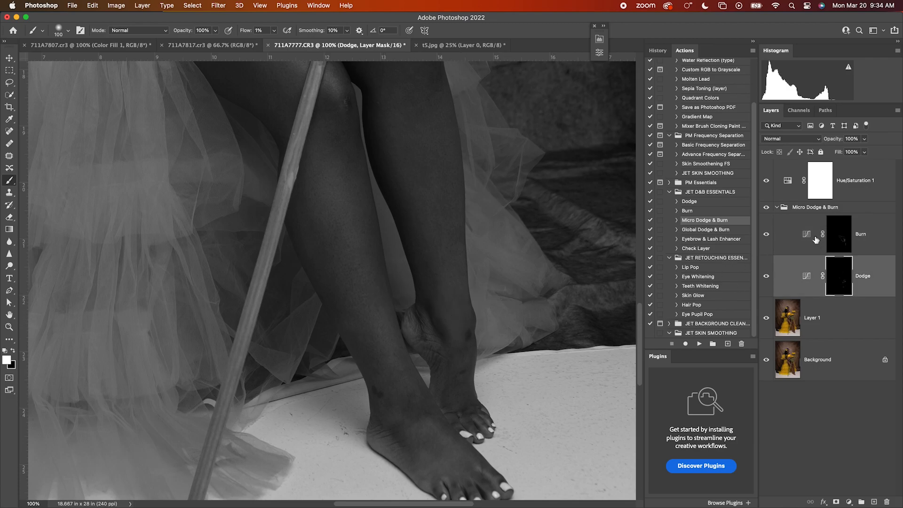
left_click(833, 234)
key("bracketright")
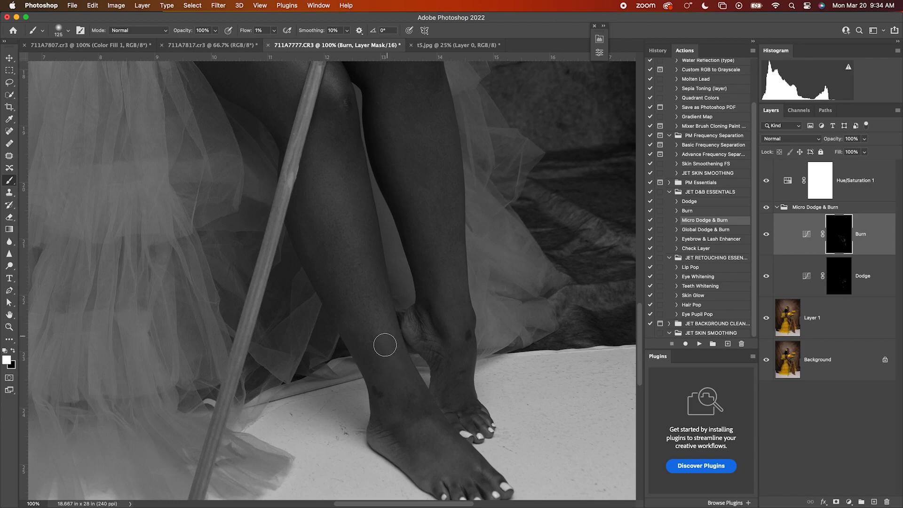
key("bracketleft")
key("bracketleft")
key("bracketleft")
key("bracketleft")
key("bracketleft")
Even the remaining patches on the lower legs by alternating the Dodge and Burn masks, ending on Dodge with a brush of 80
left_click(839, 273)
left_click(841, 240)
key("bracketright")
key("bracketright")
left_click(827, 275)
key("bracketleft")
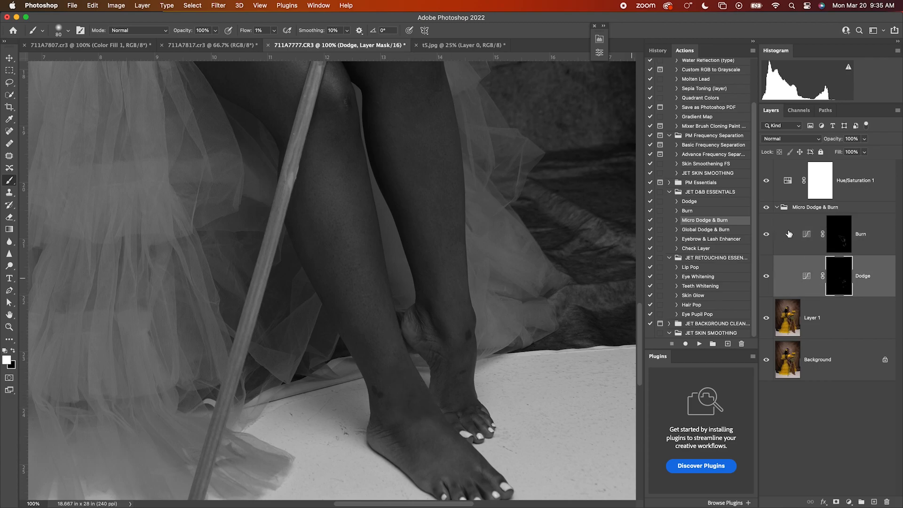
Burn the bright area on the front leg just above the ankle on the Burn mask with a brush of 100
left_click(832, 241)
key("bracketright")
key("bracketright")
key("bracketright")
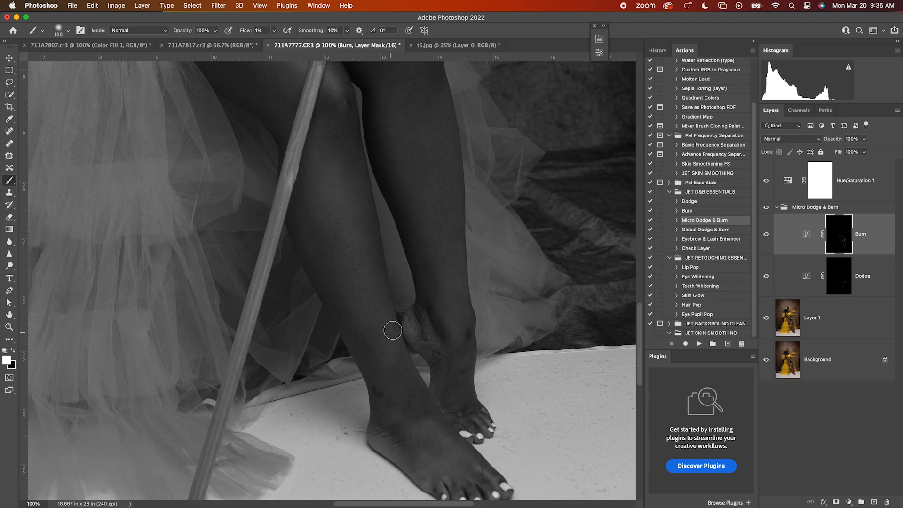
mouse_move(392, 354)
left_mouse_down()
mouse_move(385, 337)
mouse_move(387, 358)
left_mouse_up()
key("bracketright")
Burn the bright areas around the rear ankle with a smaller brush, and extend over the heel with a larger one
key("bracketleft")
key("bracketleft")
key("bracketleft")
mouse_move(456, 336)
left_mouse_down()
mouse_move(456, 343)
mouse_move(441, 311)
mouse_move(455, 312)
left_mouse_up()
key("bracketright")
key("bracketright")
key("bracketright")
mouse_move(452, 307)
left_mouse_down()
mouse_move(451, 275)
mouse_move(458, 360)
mouse_move(432, 366)
left_mouse_up()
Dodge the dark patches around the front ankle and foot on the Dodge mask with the brush reduced to 45
key("space")
left_click_drag(481, 324, 461, 242)
key("bracketleft")
key("bracketleft")
key("bracketleft")
key("bracketleft")
key("bracketleft")
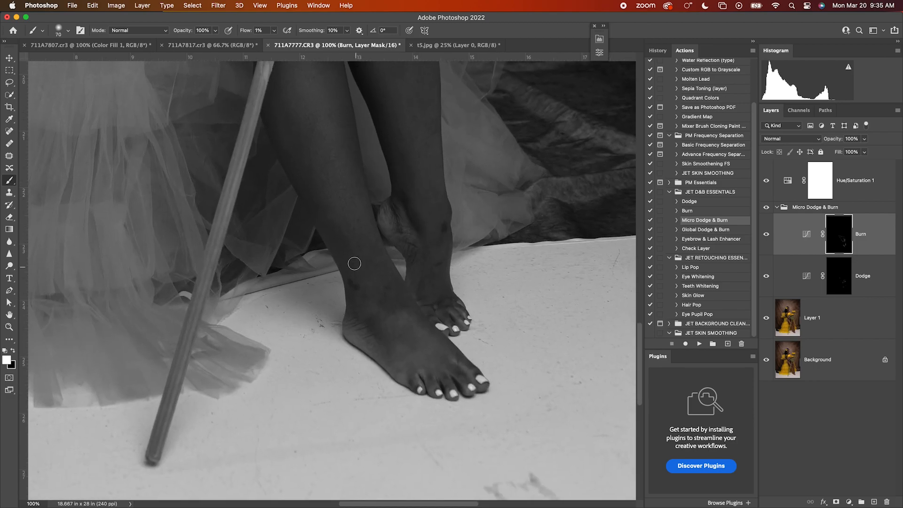
left_click(846, 268)
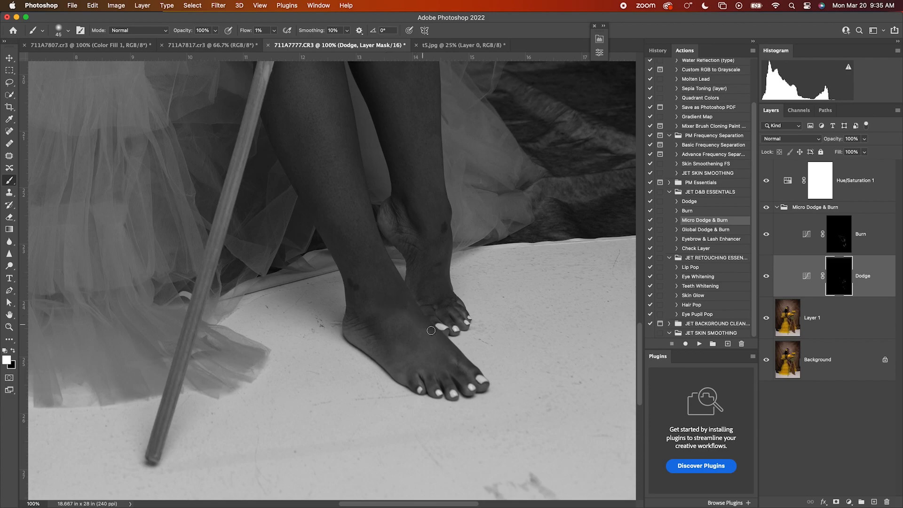
key("bracketright")
Burn the bright areas on the top of the front foot and near its ankle with the brush enlarged from 70
left_click(831, 247)
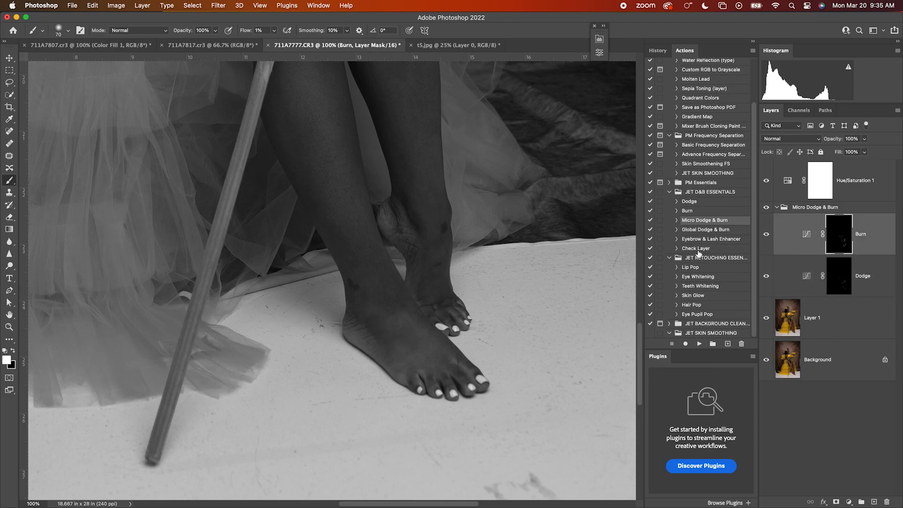
key("bracketright")
key("bracketright")
key("bracketright")
key("bracketright")
mouse_move(434, 343)
left_mouse_down()
mouse_move(416, 323)
mouse_move(434, 343)
mouse_move(407, 368)
mouse_move(400, 361)
mouse_move(407, 382)
mouse_move(445, 357)
left_mouse_up()
left_click_drag(407, 316, 396, 315)
key("bracketleft")
key("bracketleft")
key("bracketleft")
Touch up the feet on the Dodge mask, and return to the Burn mask with the brush enlarged
left_click(852, 274)
left_click(782, 238)
key("bracketright")
key("bracketright")
key("bracketright")
key("bracketright")
key("bracketright")
Dodge the remaining dark areas along the front shin on the Dodge mask with the brush near 90
key("super+minus")
key("super+minus")
scroll(444, 147, "down", 3)
scroll(444, 147, "right", 3)
scroll(428, 199, "up", 1)
scroll(428, 198, "up", 3)
scroll(427, 199, "right", 1)
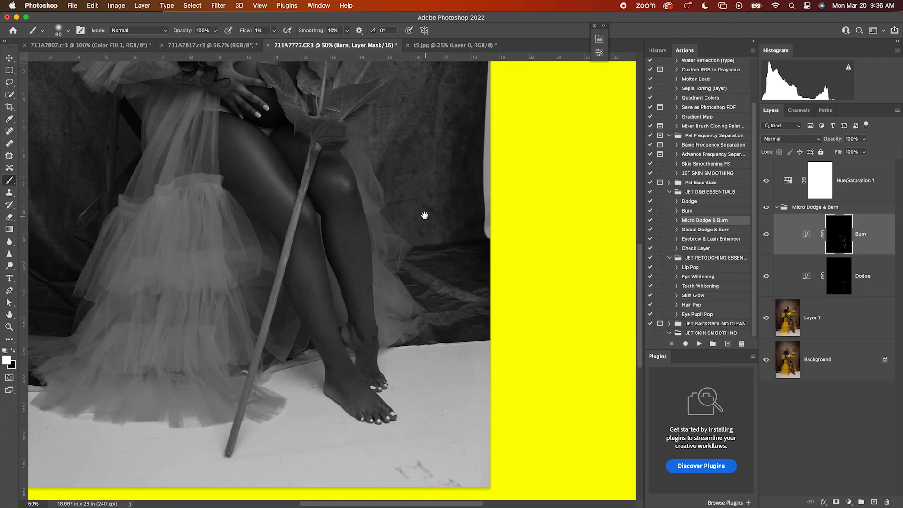
left_click(839, 277)
key("bracketleft")
key("bracketleft")
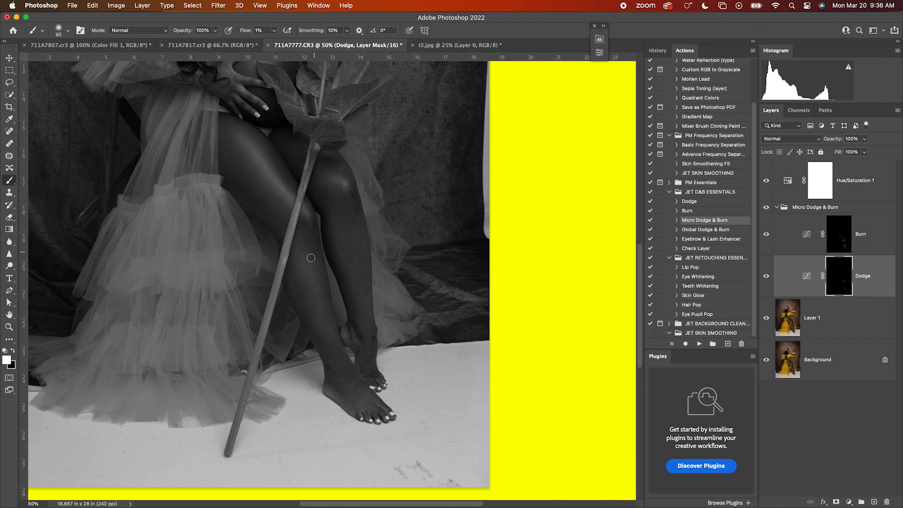
key("bracketright")
key("bracketright")
Compare the legs with and without the Micro Dodge & Burn group at 50% zoom
left_click(767, 208)
left_click(767, 208)
left_click(768, 208)
left_click(768, 208)
left_click(767, 208)
left_click(768, 208)
left_click(768, 208)
left_click(769, 209)
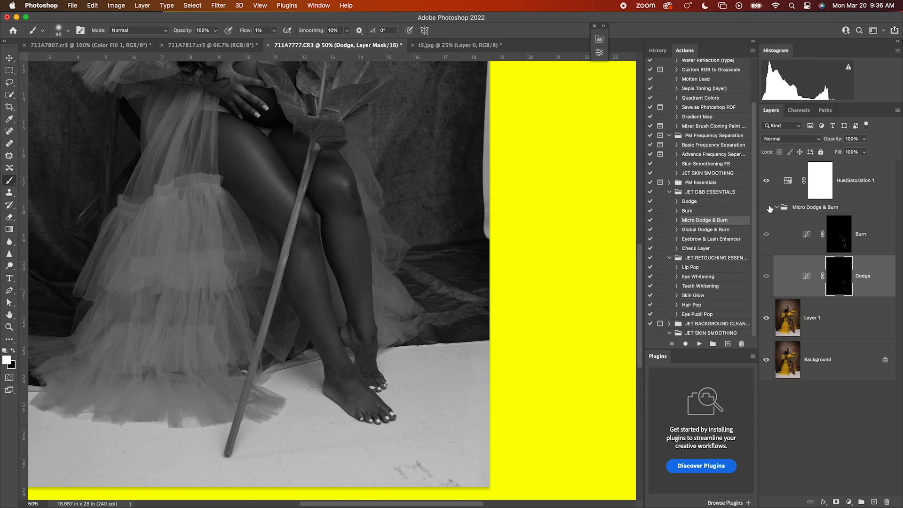
left_click(769, 208)
Compare the knees and thighs with and without the Micro Dodge & Burn group at 100% zoom
key("super+plus")
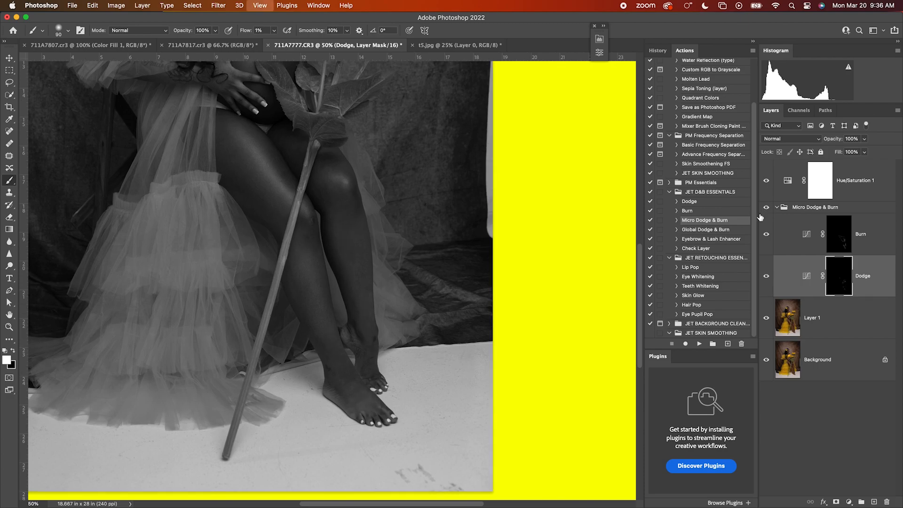
key("super+plus")
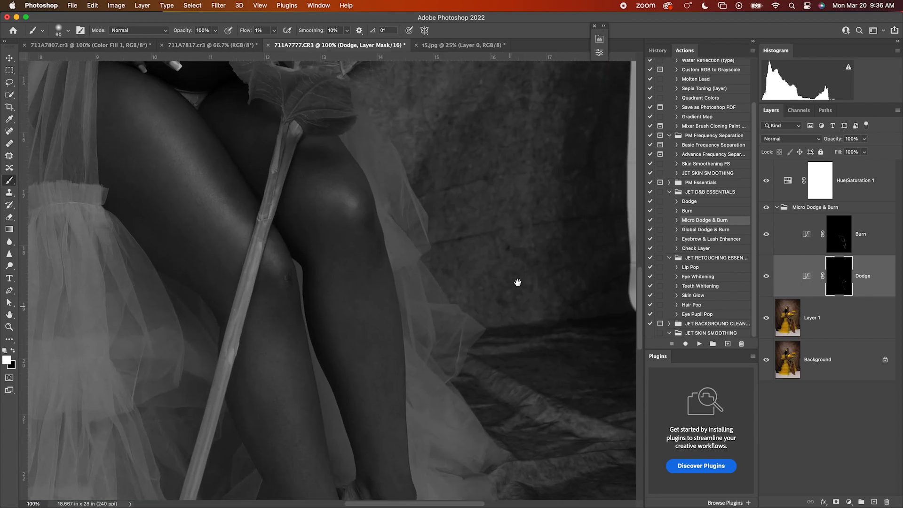
left_click(767, 207)
left_click(766, 208)
left_click(767, 208)
left_click(767, 208)
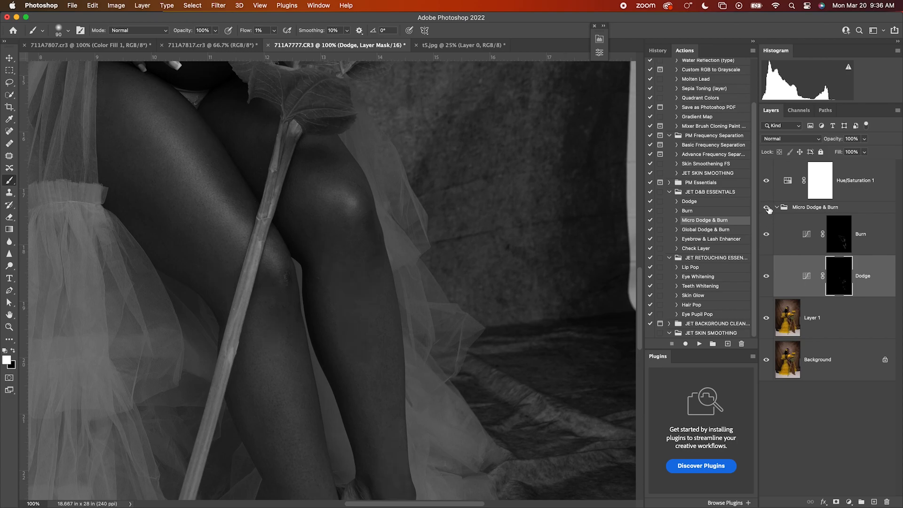
left_click(767, 208)
Select Layer 1, hide the Hue/Saturation 1 check layer, and compare the Micro Dodge & Burn group on and off in colour
left_click(790, 334)
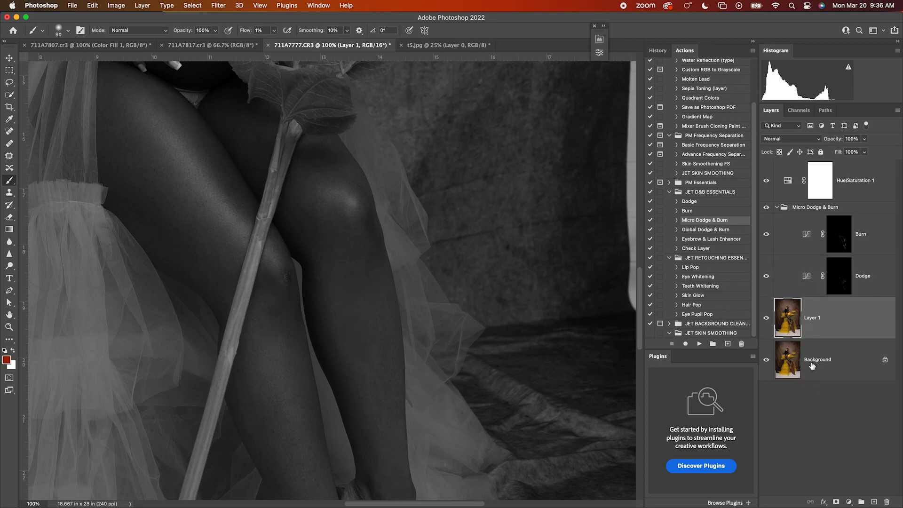
left_click(766, 181)
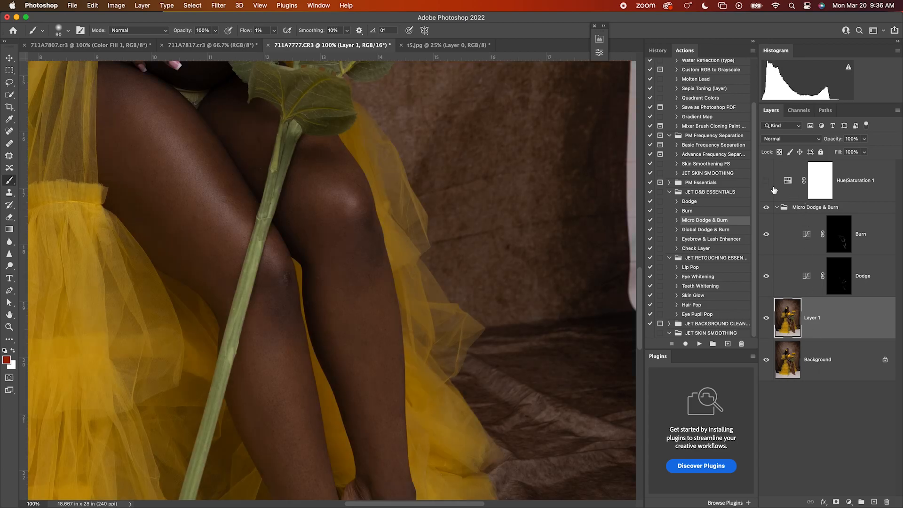
left_click(767, 208)
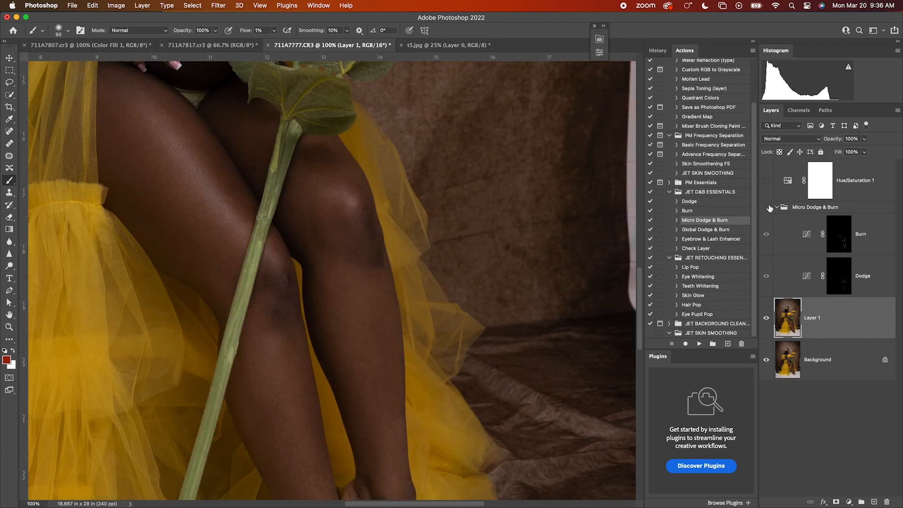
left_click(767, 207)
left_click(767, 207)
left_click(767, 207)
left_click(767, 207)
left_click(767, 207)
left_click(767, 208)
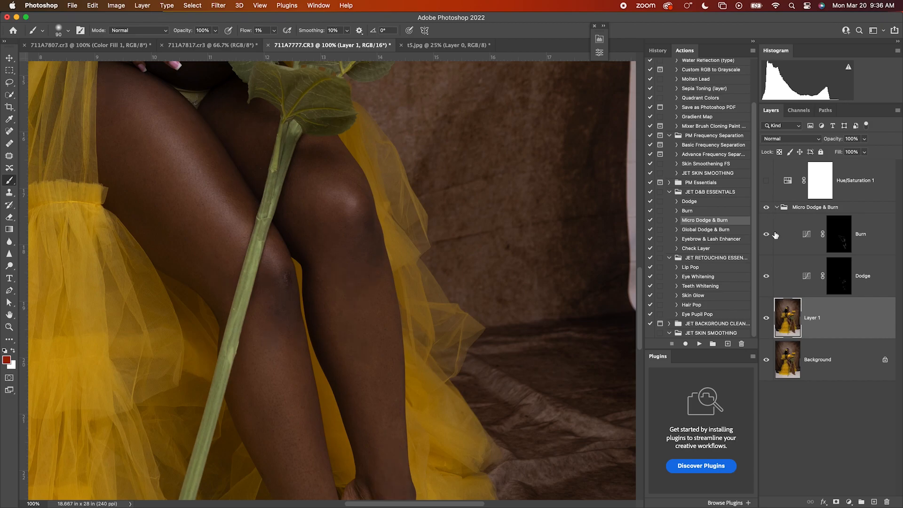
Patch the blemish on the front knee in Layer 1 with the Content-Aware Patch tool and clear the selection
left_click(8, 156)
mouse_move(295, 278)
left_mouse_down()
mouse_move(292, 268)
mouse_move(282, 283)
mouse_move(289, 293)
mouse_move(288, 275)
mouse_move(276, 299)
left_mouse_up()
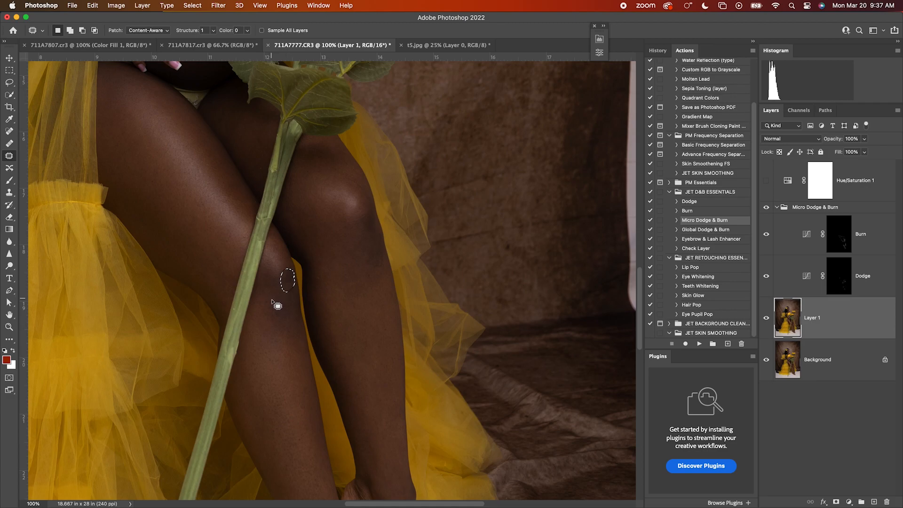
key("ctrl+d")
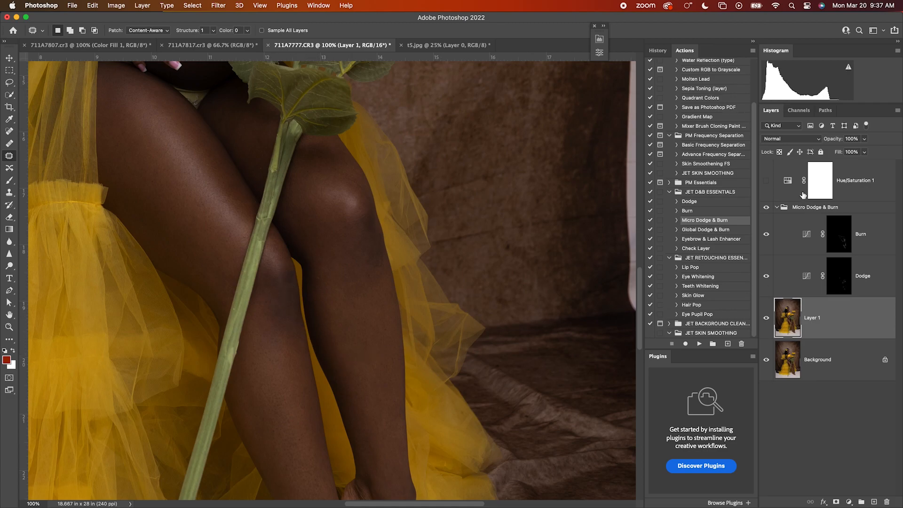
Compare the legs in colour with and without the Micro Dodge & Burn group at 66.67% zoom
left_click(767, 207)
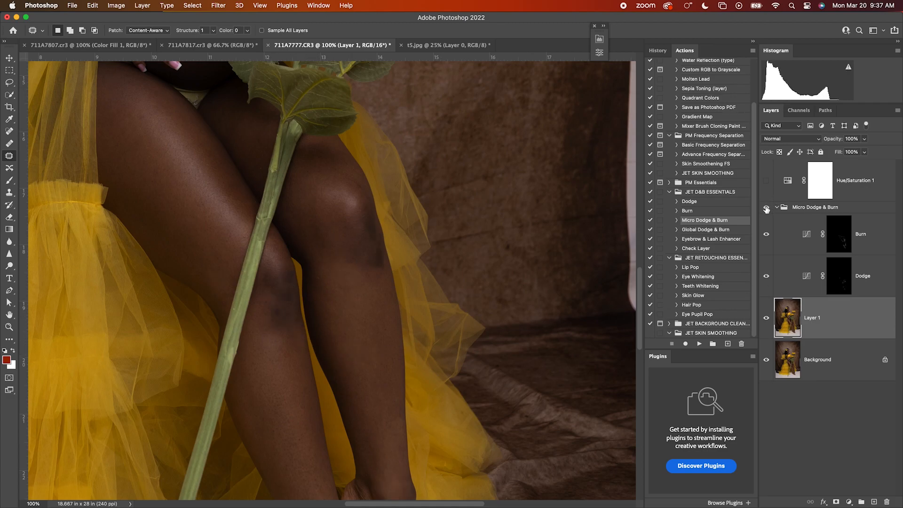
key("ctrl+minus")
left_click(768, 206)
scroll(463, 333, "down", 3)
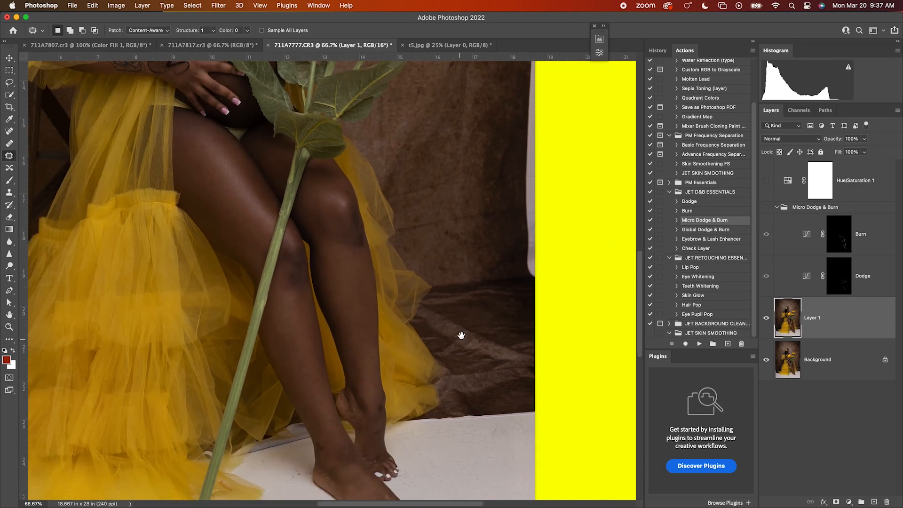
left_click(767, 207)
left_click(767, 206)
left_click(766, 207)
left_click(764, 207)
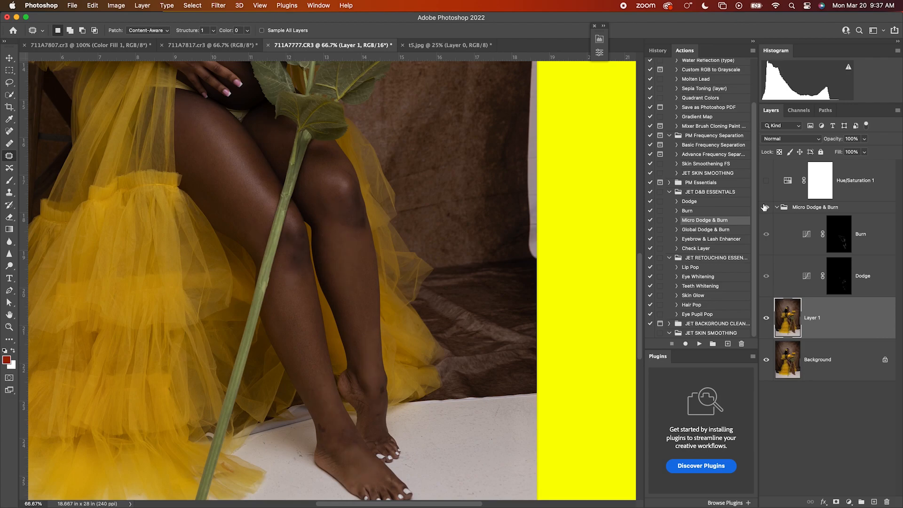
left_click(765, 207)
Delete the Hue/Saturation 1 check layer and stamp all visible layers into a new layer above the collapsed Micro Dodge & Burn group
mouse_move(850, 186)
left_mouse_down()
mouse_move(854, 421)
mouse_move(876, 499)
mouse_move(886, 502)
left_mouse_up()
left_click(777, 165)
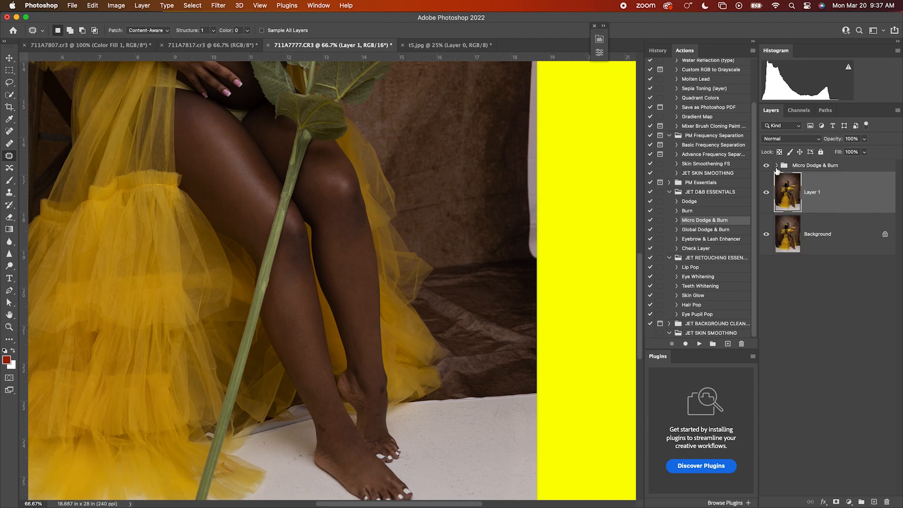
left_click(810, 167)
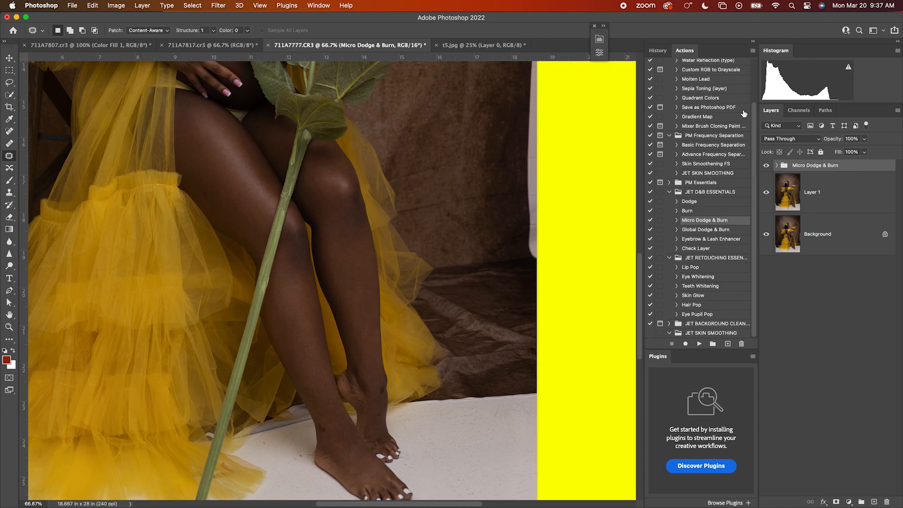
key("super+alt+shift+e")
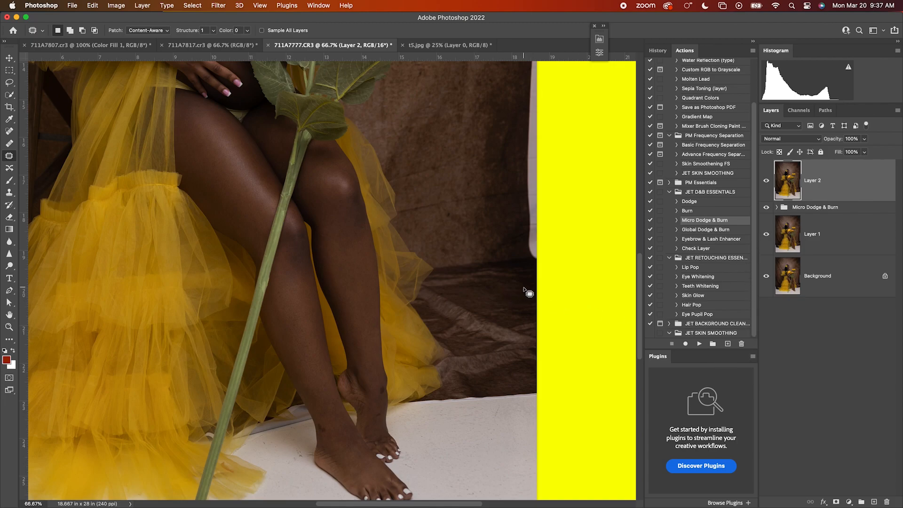
left_click_drag(418, 292, 472, 254)
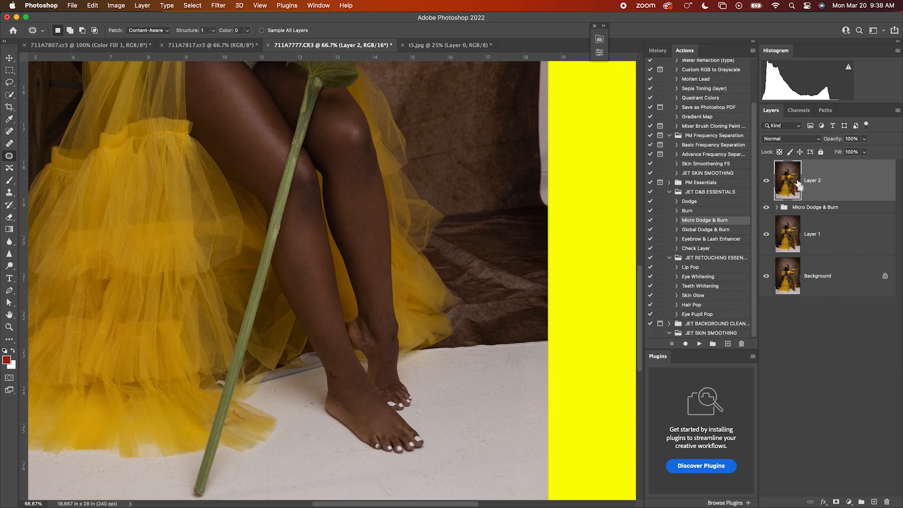
Duplicate the stamped layer, naming the lower one Color and the upper one Texture
key("super+j")
double_click(809, 225)
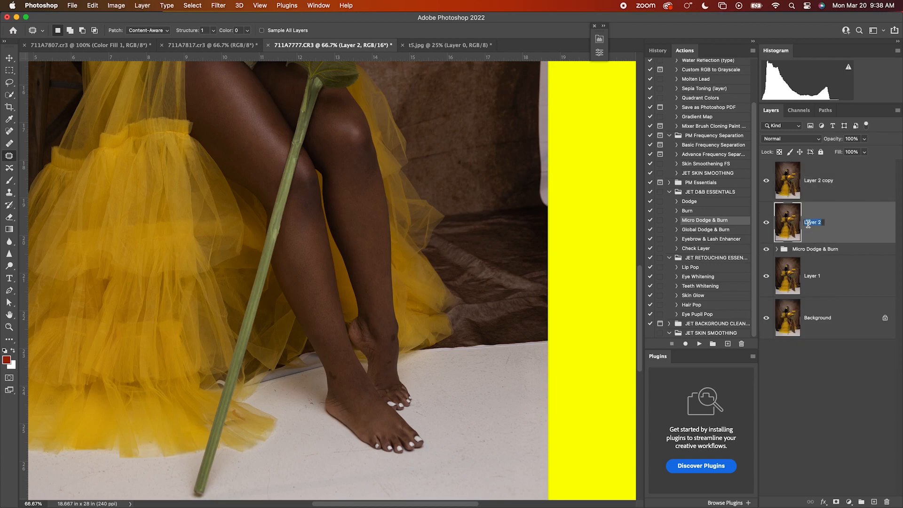
type("d")
double_click(828, 183)
type("Texture")
key("Return")
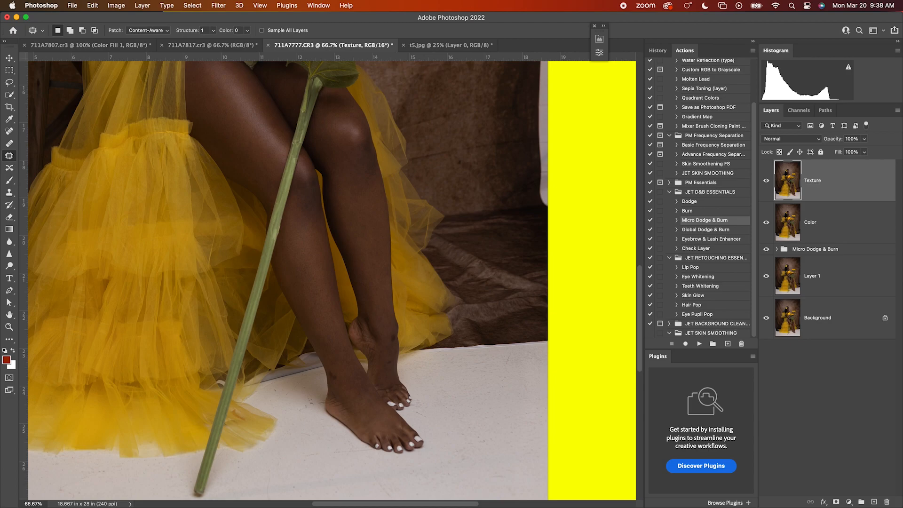
Group the Texture and Color layers, name the group Skin Smoothing and expand it
left_click(869, 222)
left_click(855, 196)
left_click(848, 222, "shift")
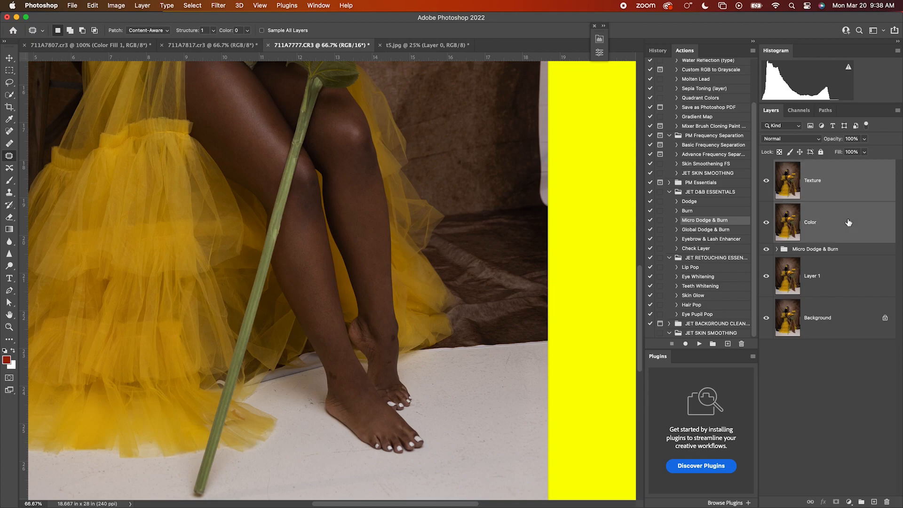
left_click(851, 195)
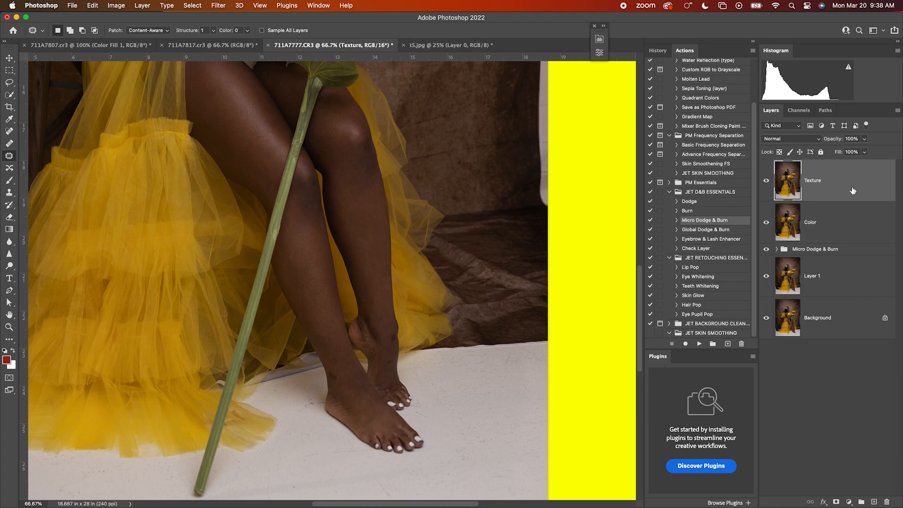
left_click(847, 216, "shift")
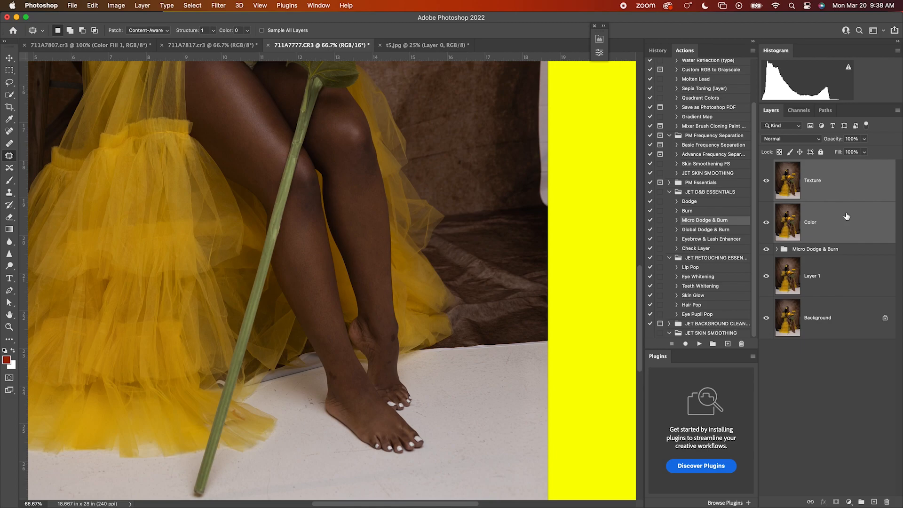
key("super+g")
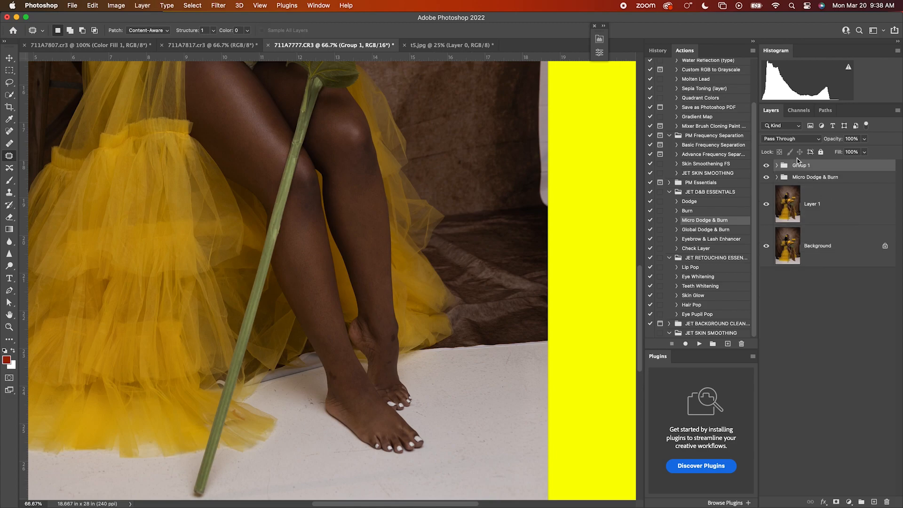
double_click(800, 166)
type("Skin Smoothing")
key("Return")
left_click(777, 165)
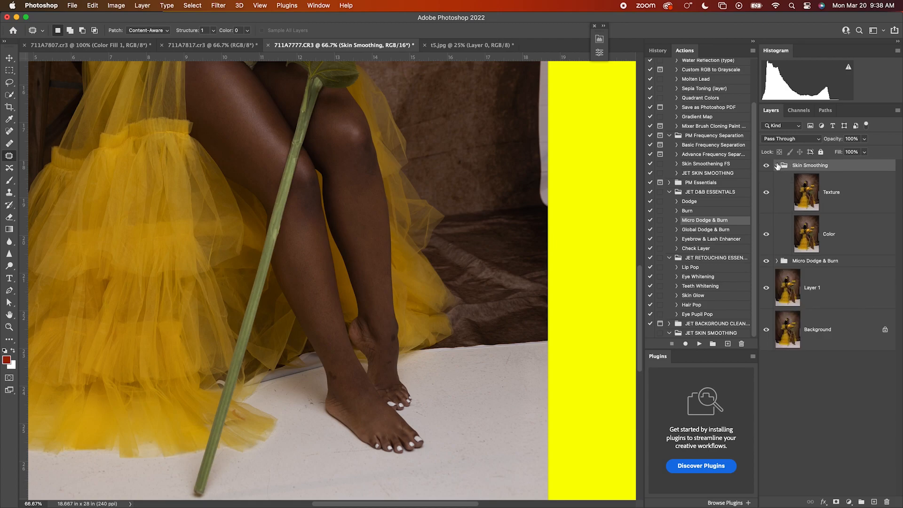
Hide the Texture layer and open the Median filter on the Color layer with the thigh skin in its preview
left_click(823, 229)
left_click(766, 192)
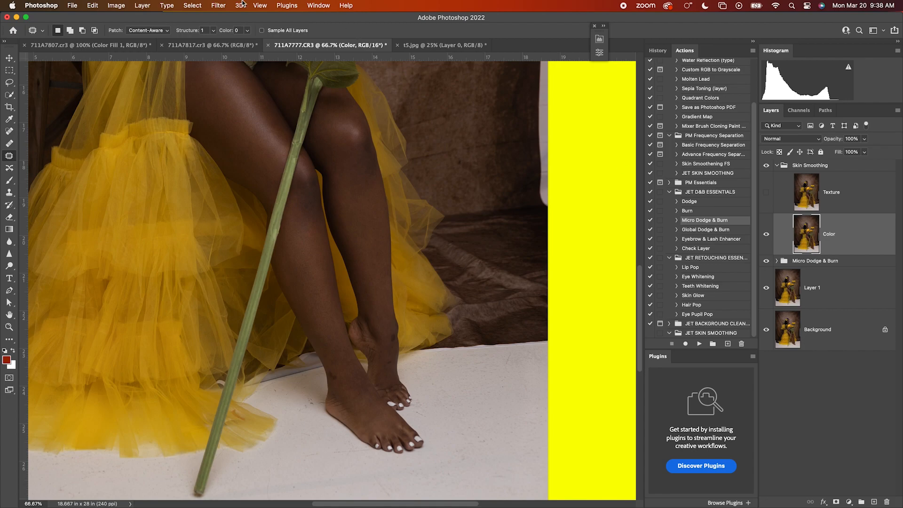
left_click(218, 5)
mouse_move(244, 153)
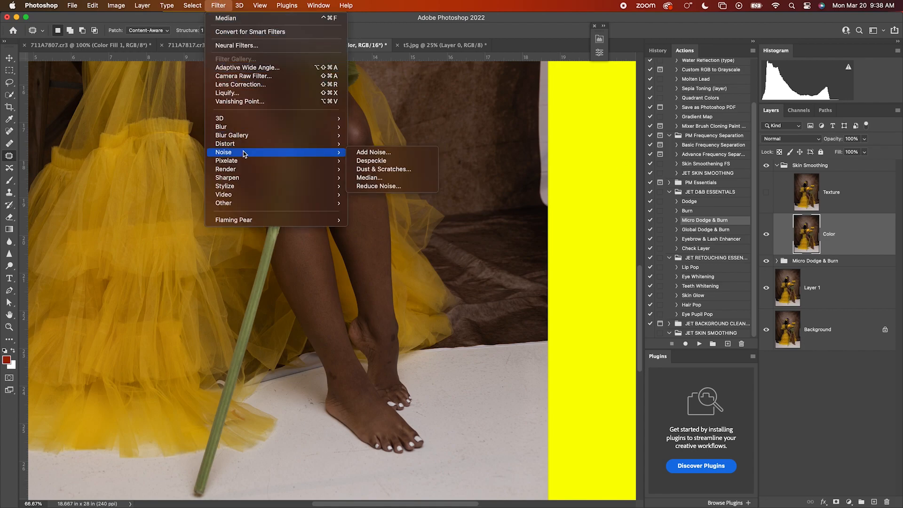
left_click(403, 178)
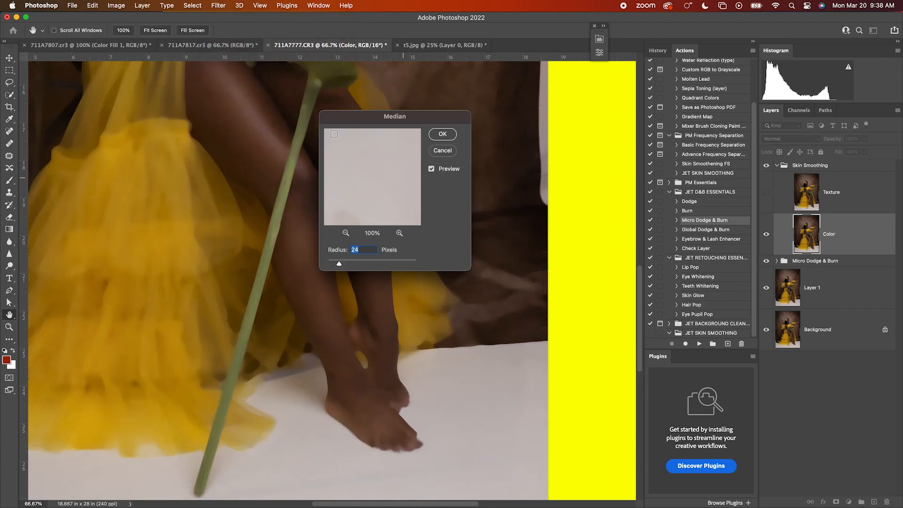
left_click_drag(337, 119, 489, 116)
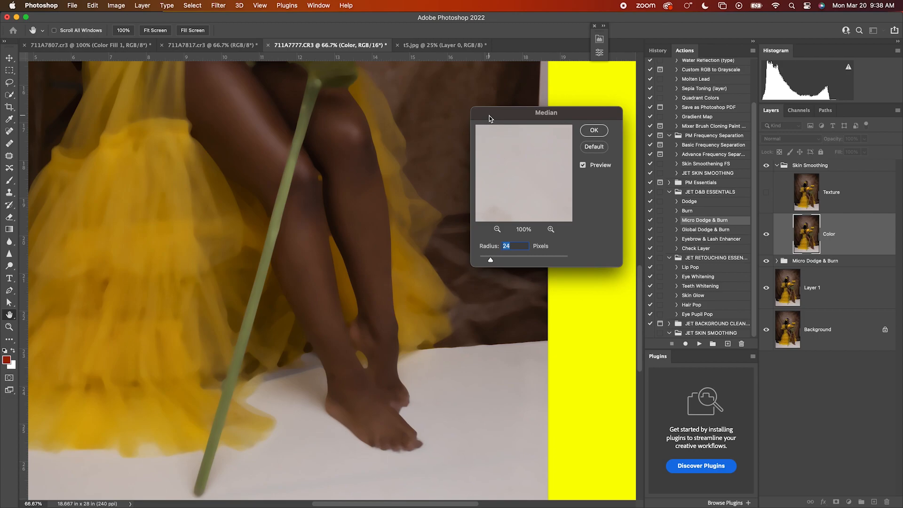
key("super+minus")
key("super+minus")
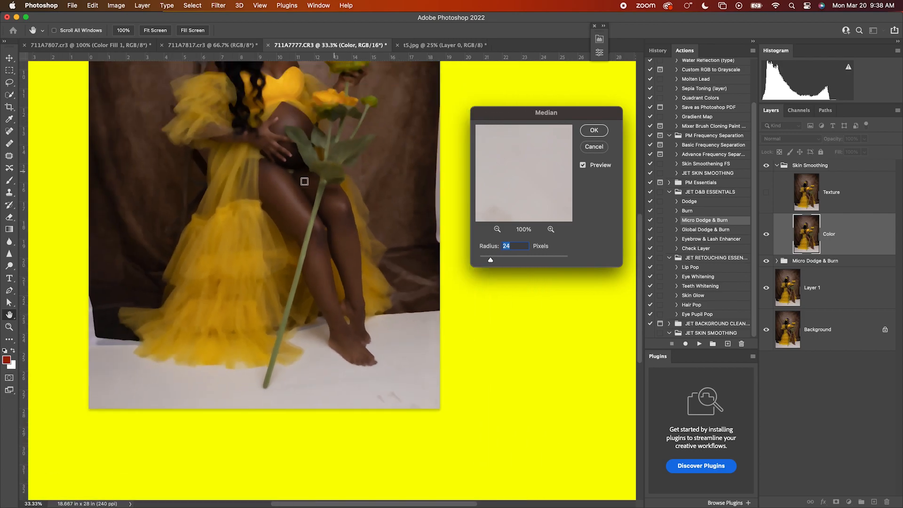
left_click(283, 190)
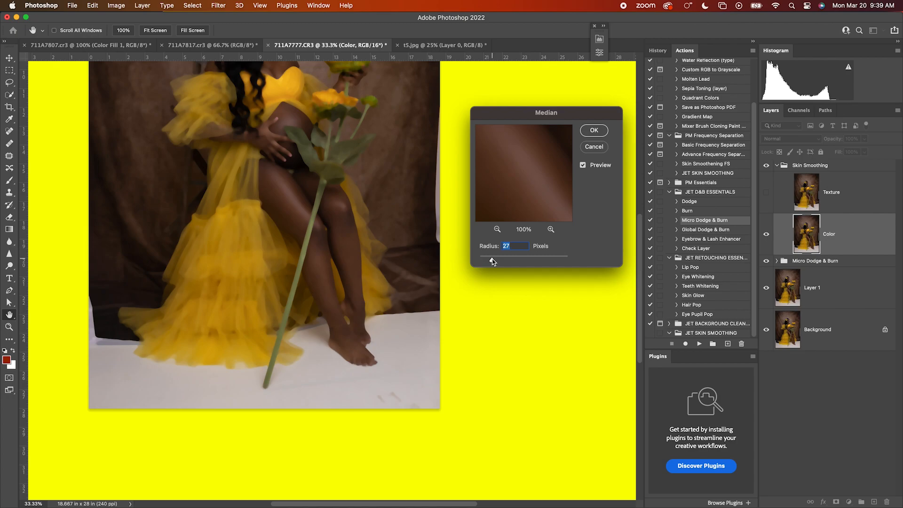
Test the Median radius from 1 pixel upward and apply the filter to the Color layer at 21 pixels
left_click_drag(493, 261, 416, 238)
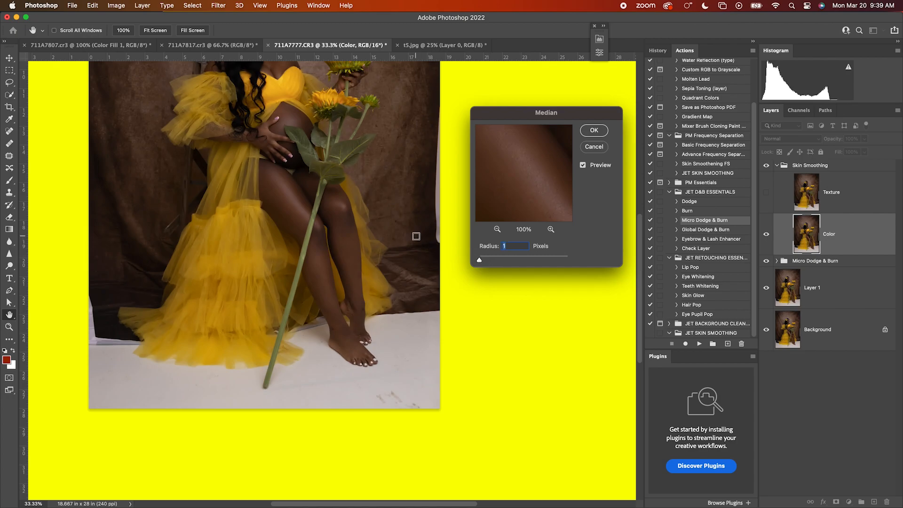
left_click(283, 197)
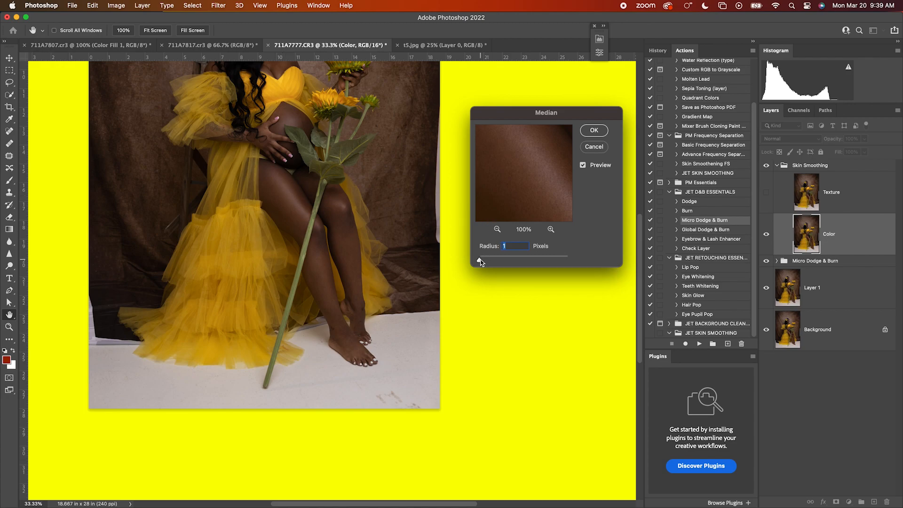
left_click_drag(481, 262, 487, 264)
left_click_drag(487, 262, 490, 262)
left_click_drag(490, 262, 490, 261)
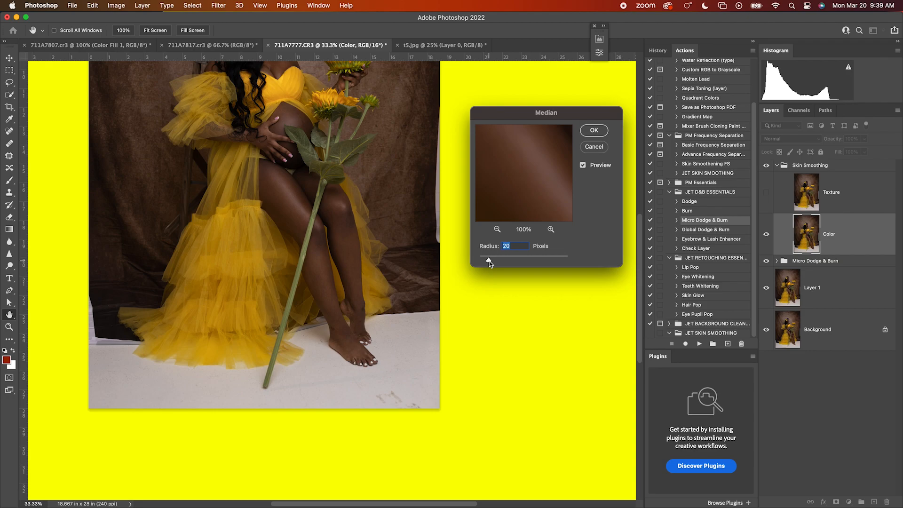
left_click(606, 131)
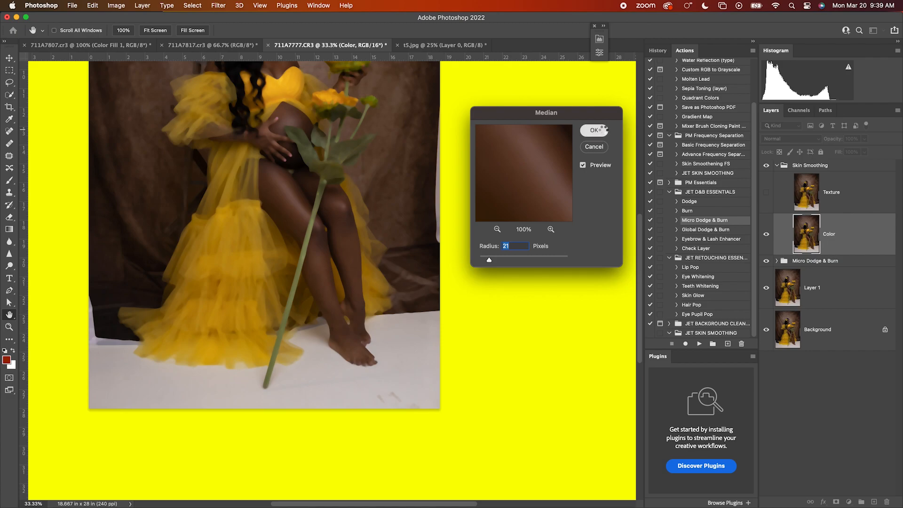
Show the Texture layer, subtract the Color layer from it using Apply Image with scale 2 and offset 128, and set its blending to Linear Light
left_click(844, 203)
left_click(767, 193)
scroll(475, 156, "up", 5)
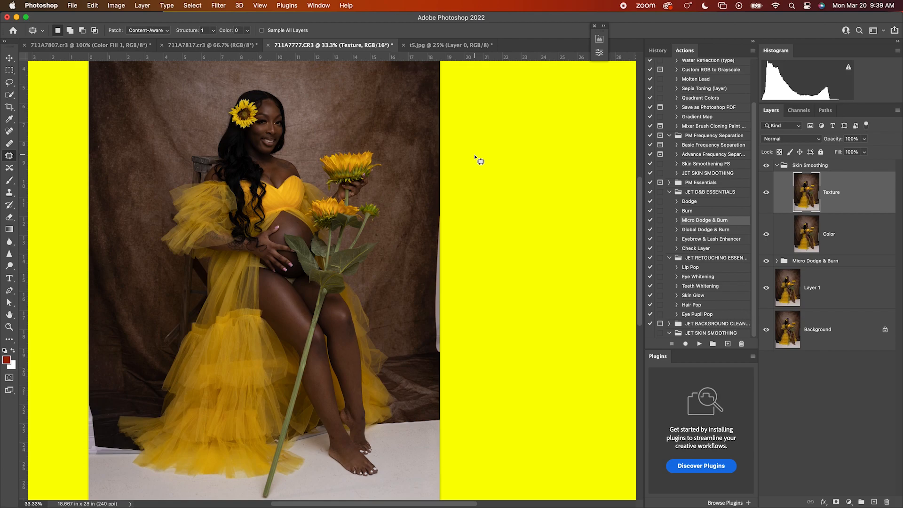
left_click(118, 5)
left_click(125, 141)
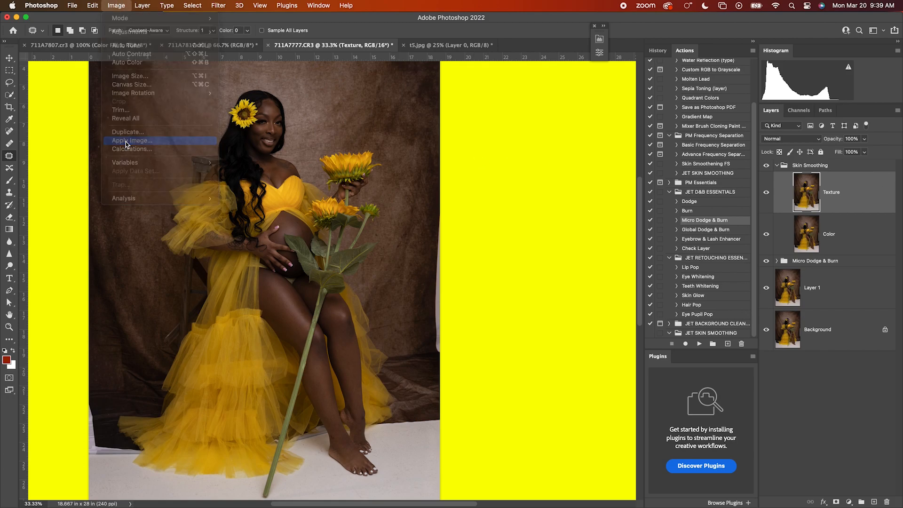
left_click(444, 137)
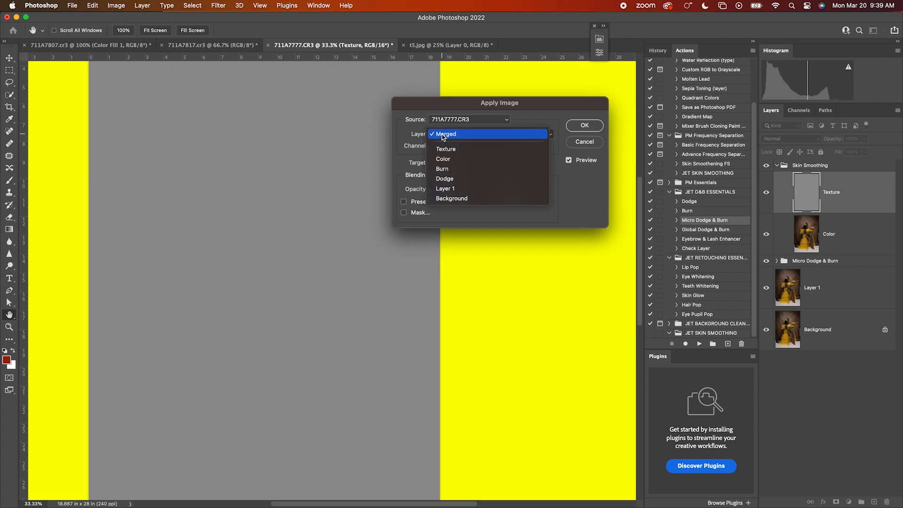
left_click(444, 160)
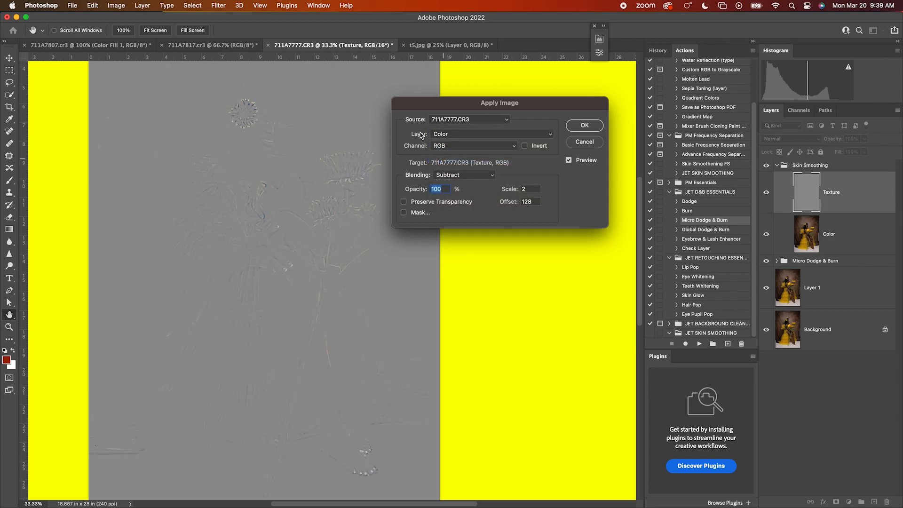
left_click(479, 176)
left_click(477, 176)
left_click(585, 126)
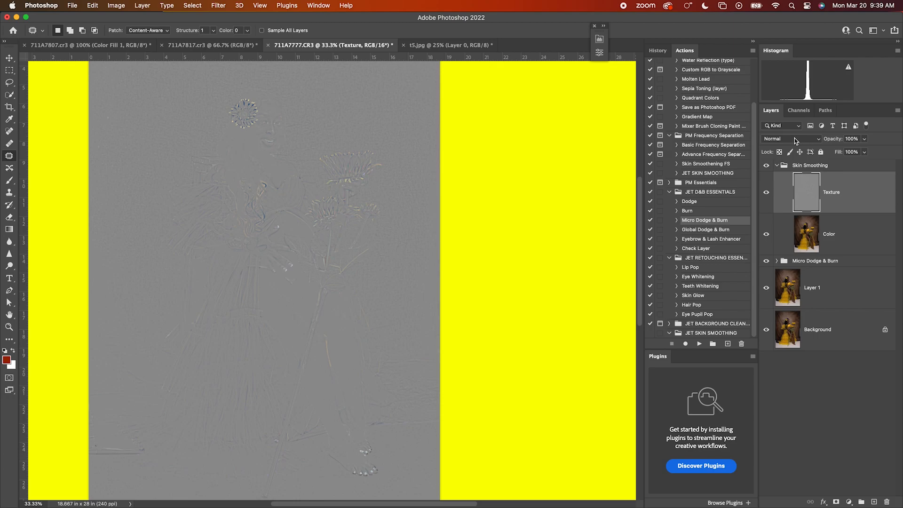
left_click(794, 140)
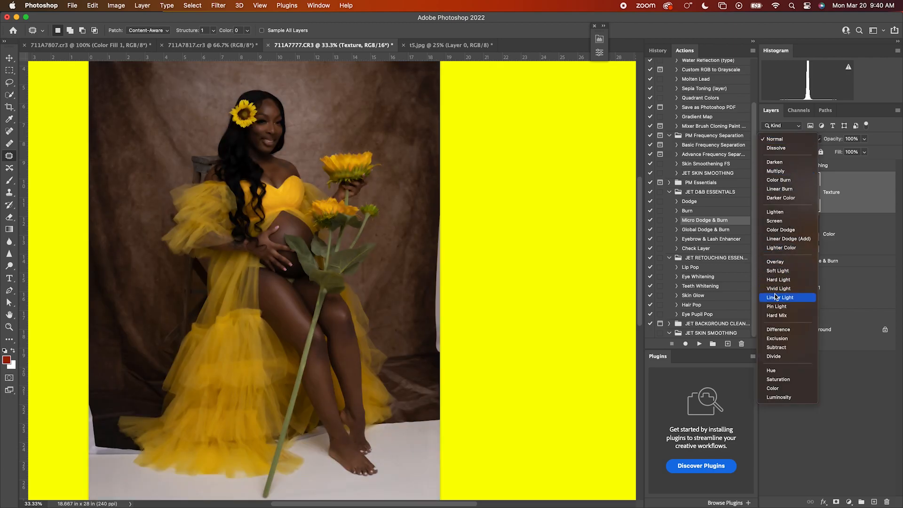
left_click(775, 299)
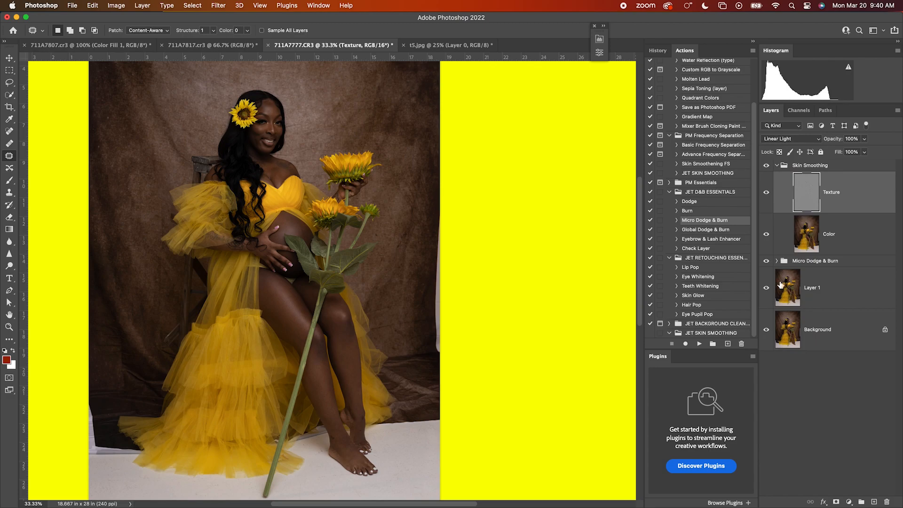
Select the Color layer and activate the Mixer Brush Tool by searching for "mixer"
left_click(813, 231)
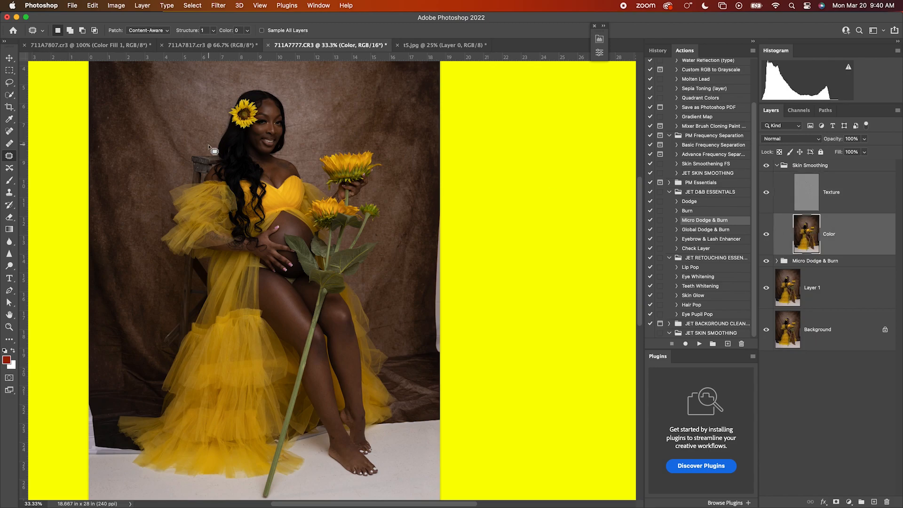
key("shift+b")
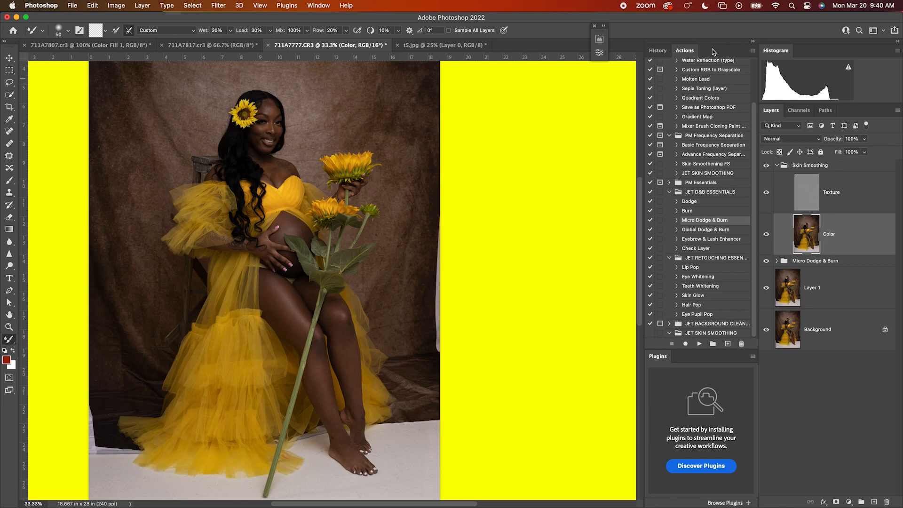
left_click(860, 30)
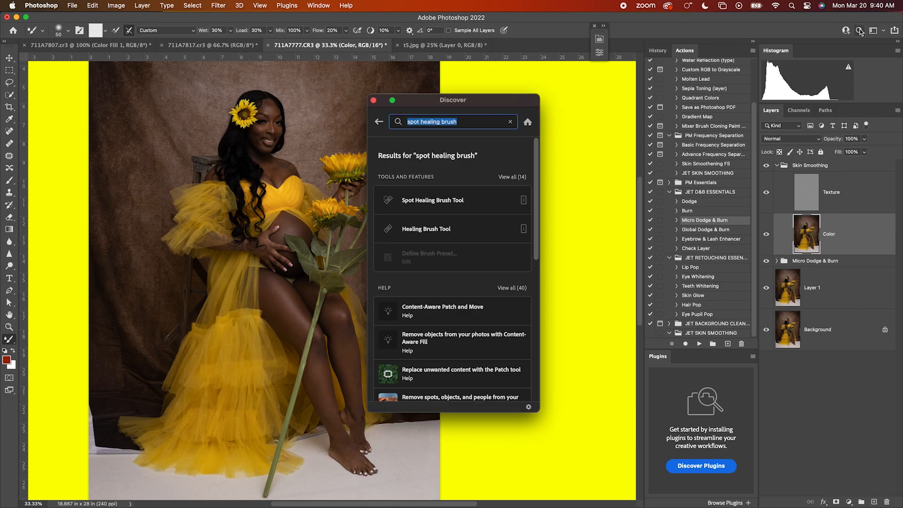
left_click(511, 121)
type("mix")
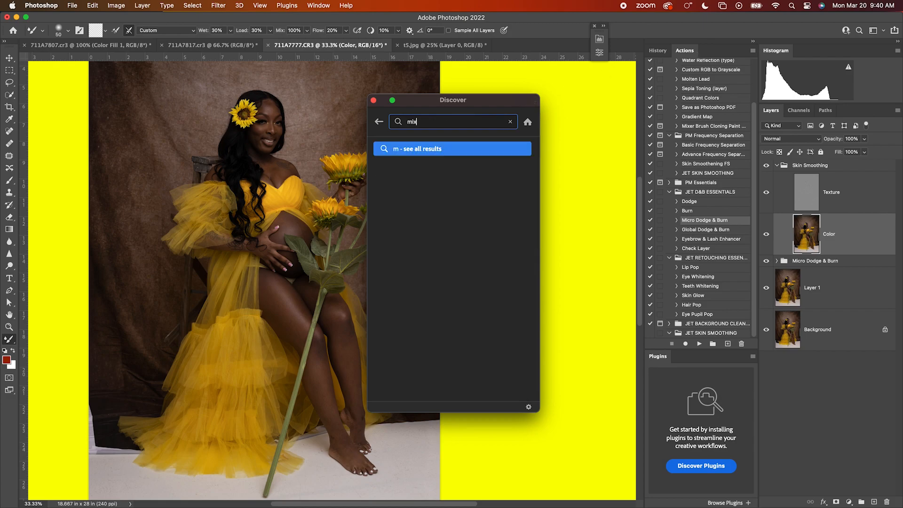
type("er")
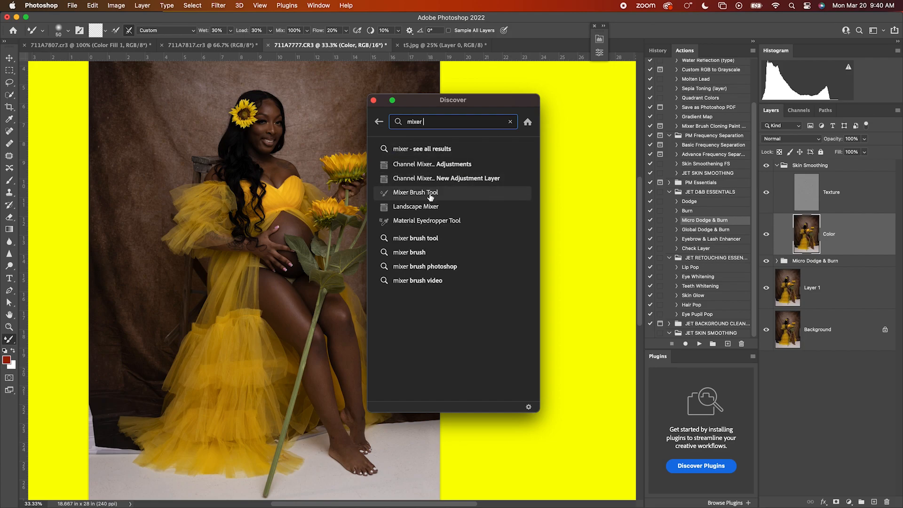
mouse_move(430, 197)
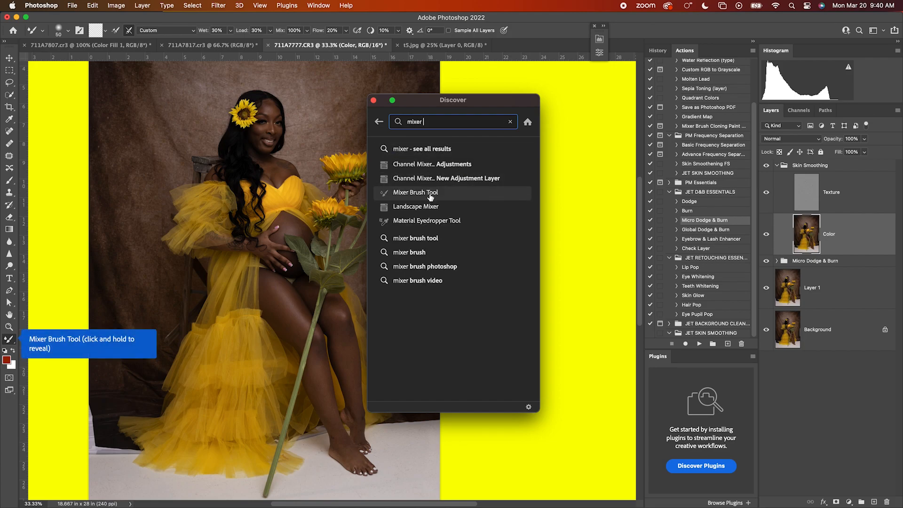
left_click(430, 197)
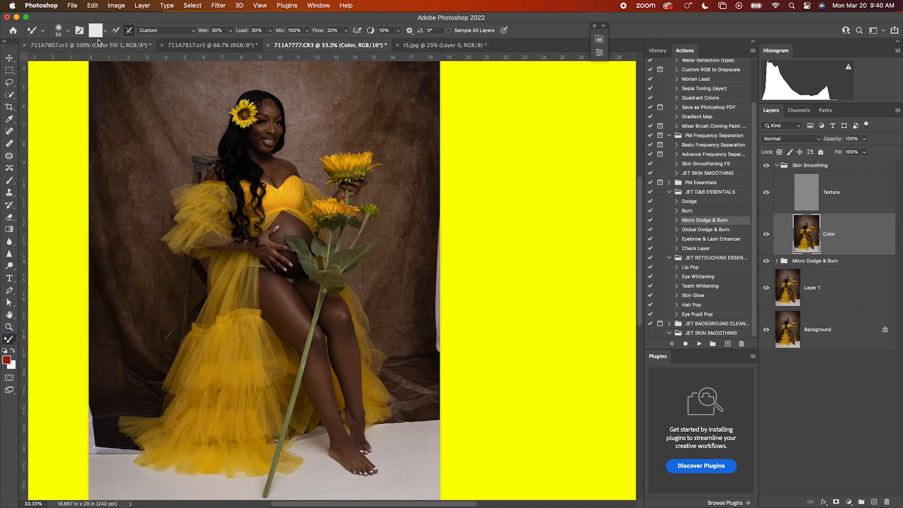
left_click(130, 30)
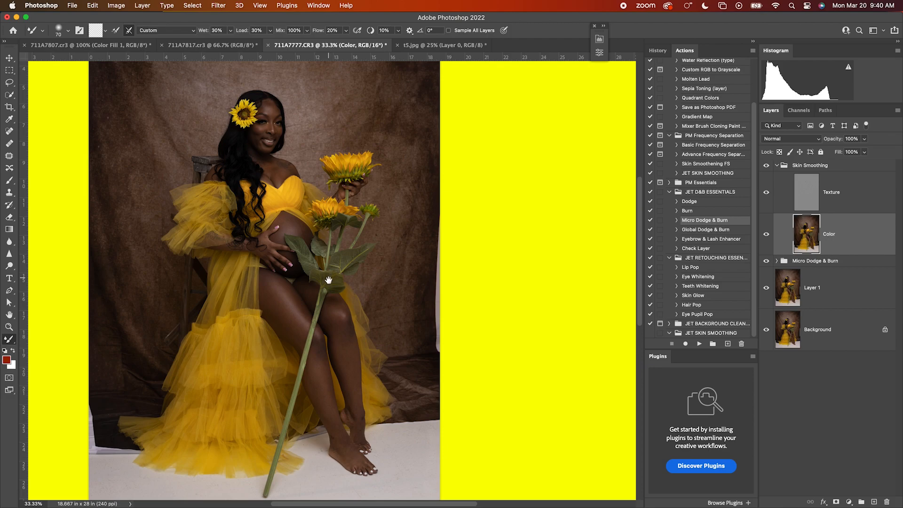
Try smoothing the thigh and knee skin on the Color layer with the Mixer Brush at size 250
left_click_drag(328, 280, 331, 246)
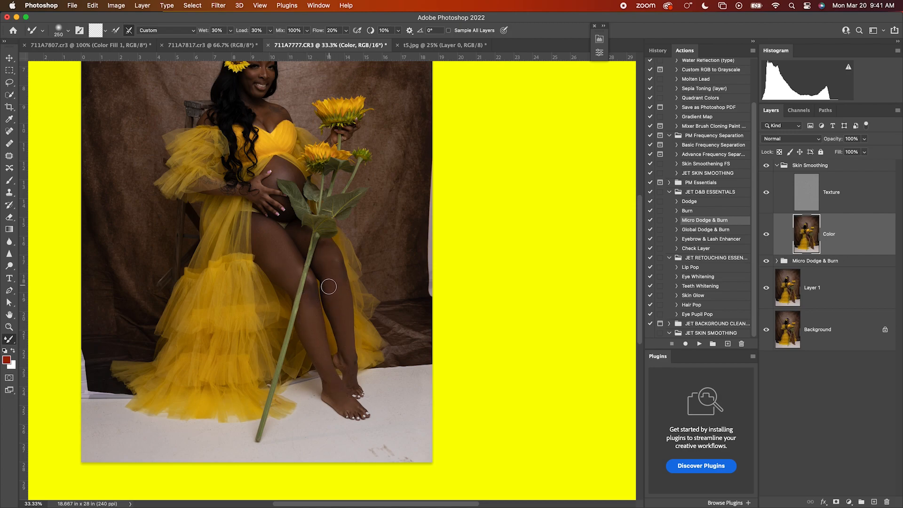
key("super+plus")
key("super+plus")
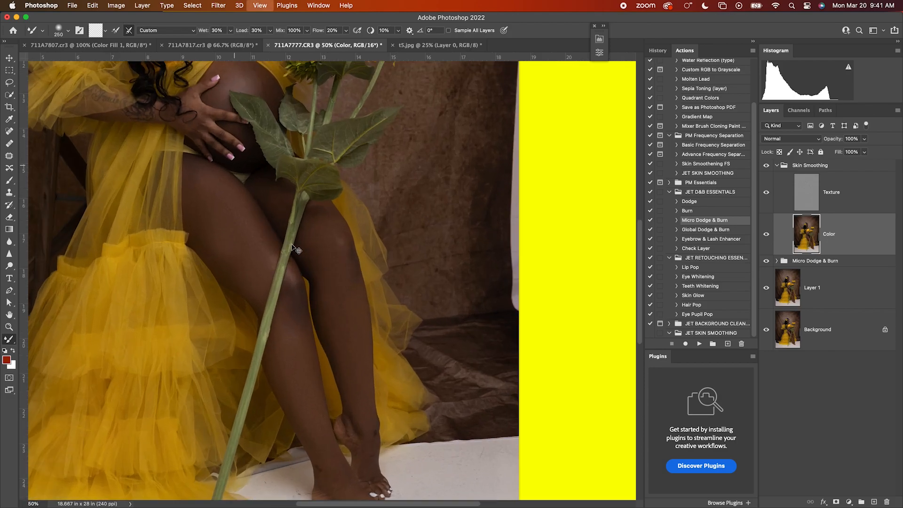
left_click_drag(280, 232, 331, 262)
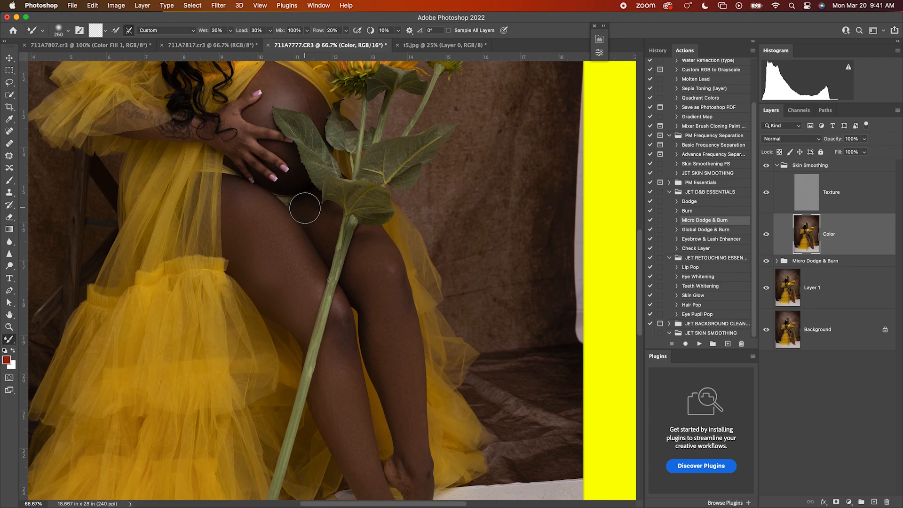
Undo the Mixer Brush strokes on the legs in the Color layer
key("super+z")
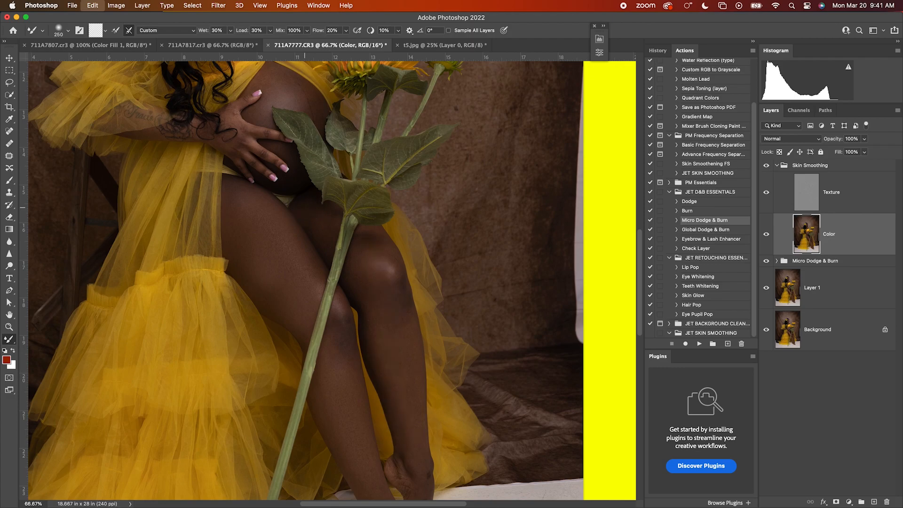
key("super+z")
key("super+z")
key("super+z")
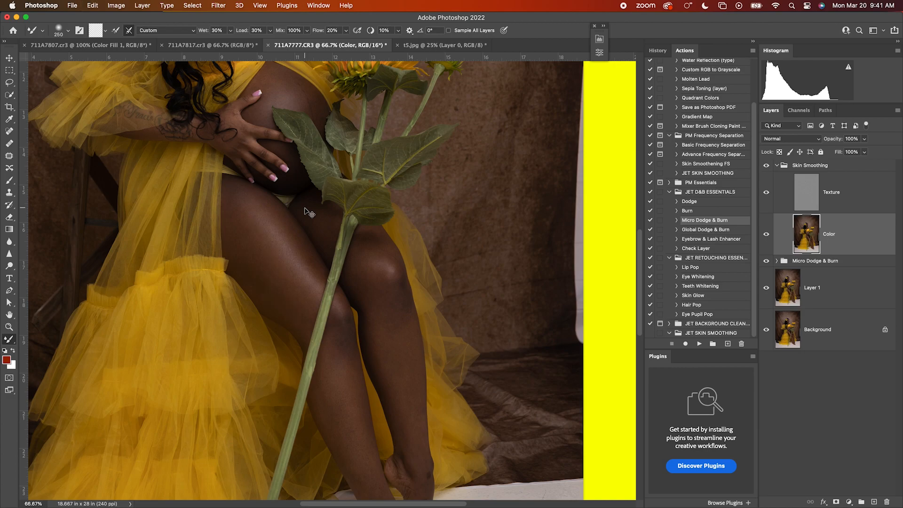
Undo one more change and set the Texture layer's blending mode to Linear Light
key("super+z")
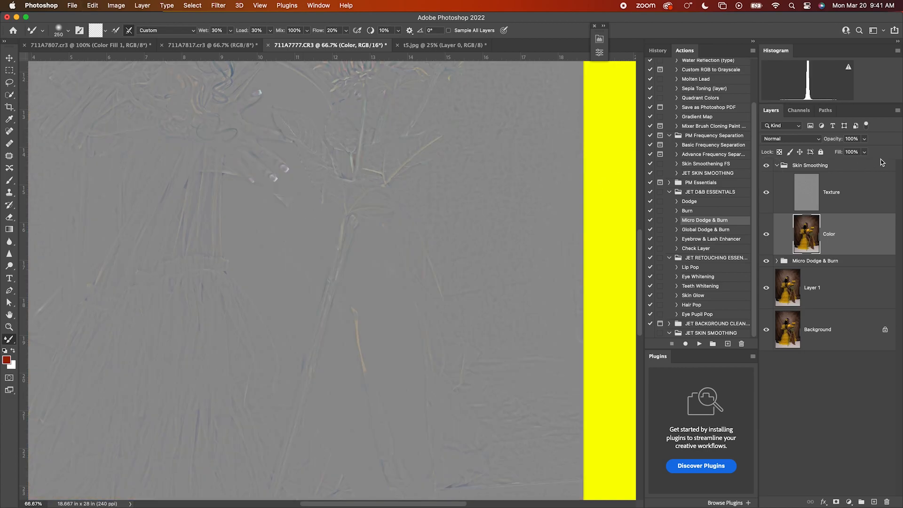
left_click(839, 187)
left_click(811, 140)
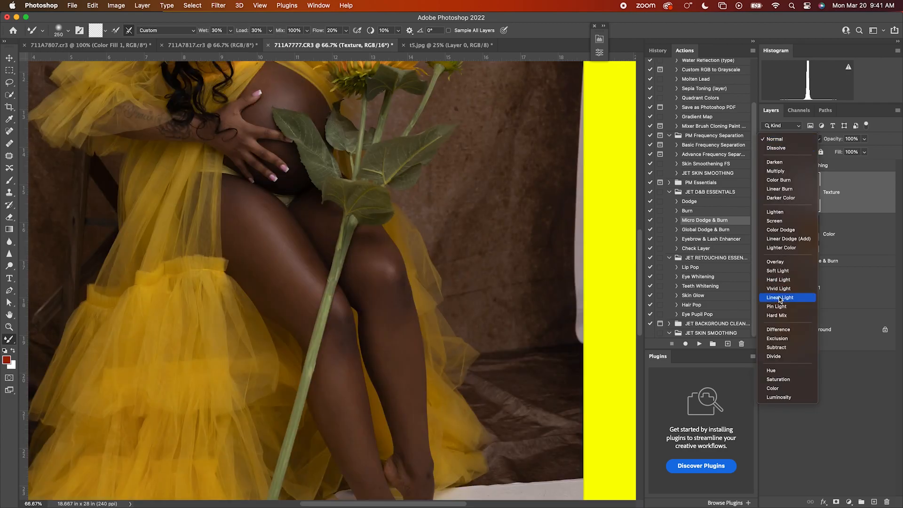
left_click(780, 298)
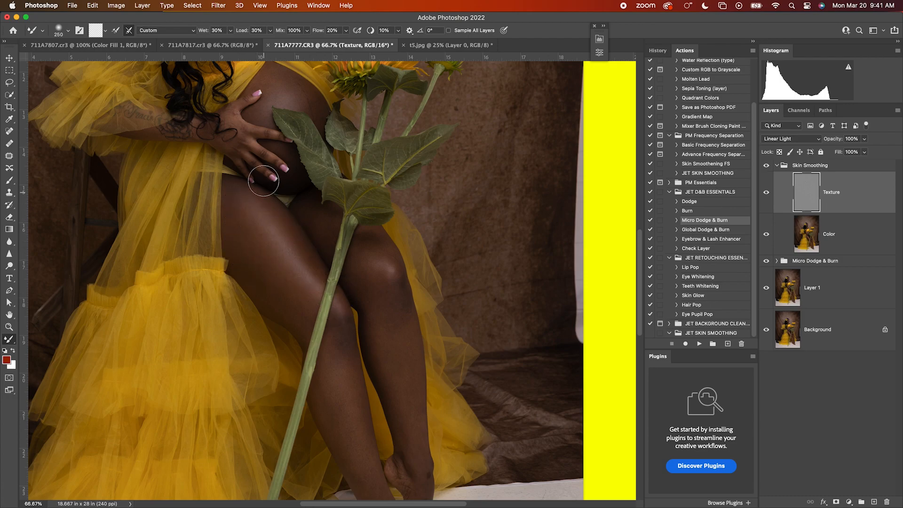
Select the Color layer and smooth the thigh and knee skin with the Mixer Brush, varying its size around 200
key("bracketright")
key("bracketleft")
key("bracketleft")
key("bracketleft")
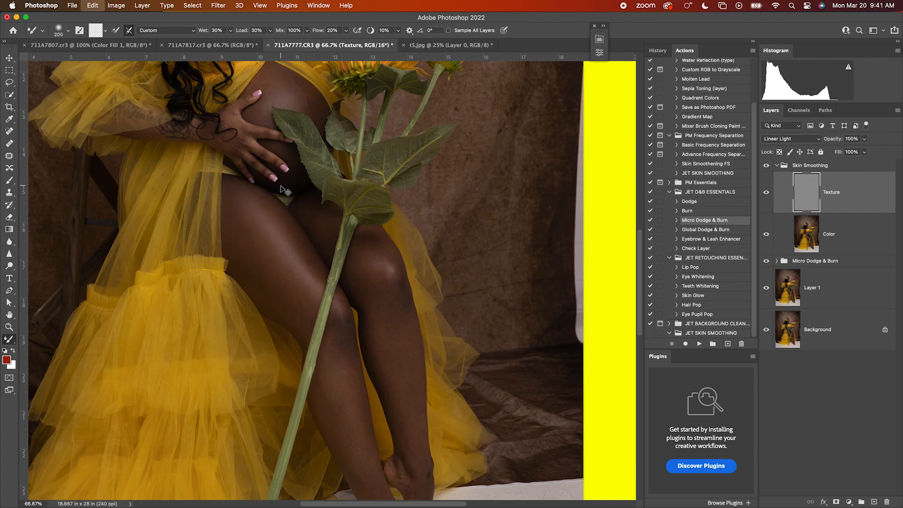
left_click(822, 249)
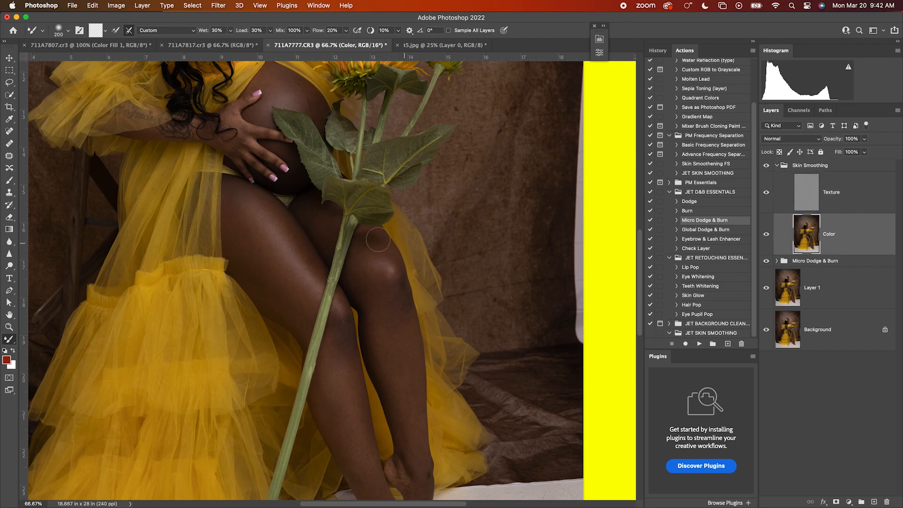
key("bracketleft")
key("bracketright")
key("bracketright")
key("bracketright")
key("bracketleft")
key("bracketleft")
key("bracketleft")
key("bracketleft")
key("bracketleft")
key("bracketleft")
key("bracketright")
key("bracketright")
key("bracketright")
key("bracketright")
Smooth the knees and shins on the Color layer with the Mixer Brush, adjusting its size between small and large areas
left_click_drag(380, 274, 376, 172)
key("bracketleft")
key("bracketleft")
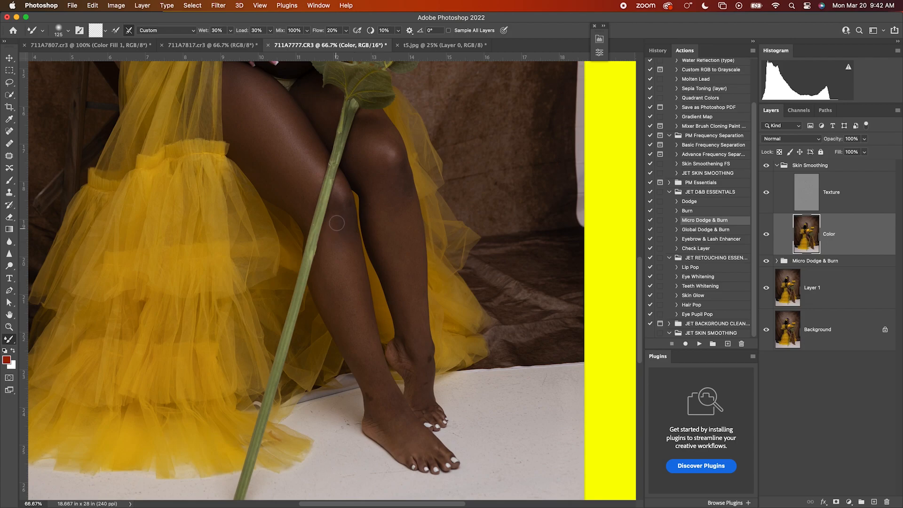
key("bracketleft")
key("bracketleft")
key("bracketright")
key("bracketright")
key("bracketright")
key("bracketright")
key("bracketright")
key("bracketright")
key("bracketright")
key("bracketleft")
key("bracketright")
key("bracketright")
key("bracketleft")
key("bracketleft")
Smooth the ankles and feet on the Color layer with the Mixer Brush, reducing its size from 175 to 70
left_click_drag(422, 364, 415, 309)
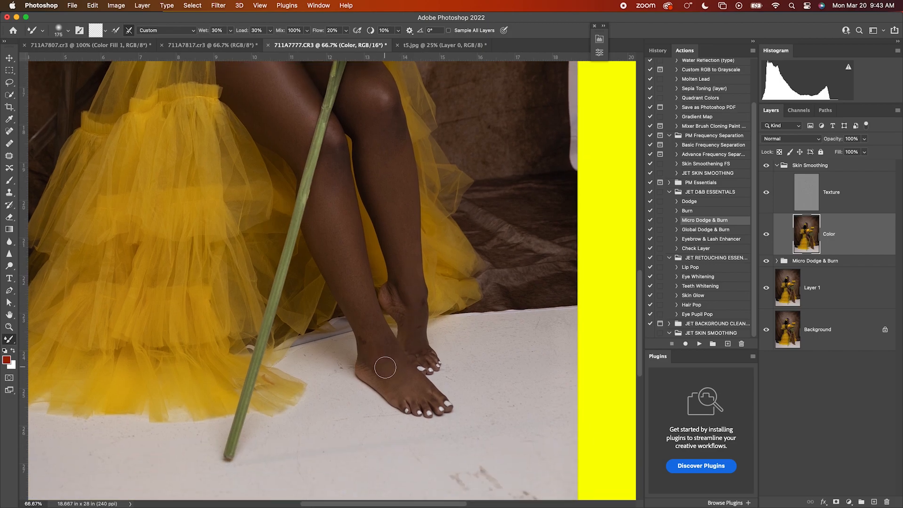
mouse_move(391, 367)
left_mouse_down()
mouse_move(415, 385)
mouse_move(390, 387)
left_mouse_up()
key("bracketleft")
key("bracketleft")
key("bracketleft")
key("bracketleft")
key("bracketleft")
Compare the legs with the Skin Smoothing group hidden and shown, and collapse the group
key("super+minus")
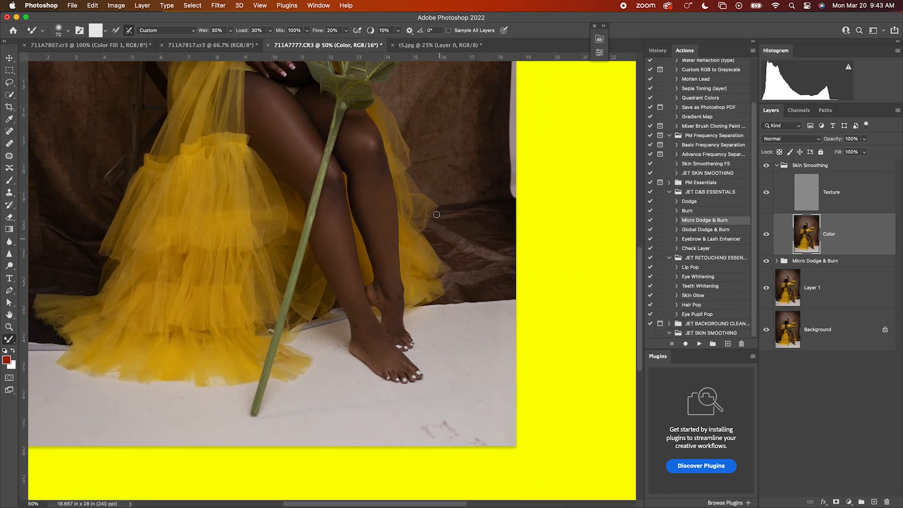
left_click_drag(411, 166, 413, 248)
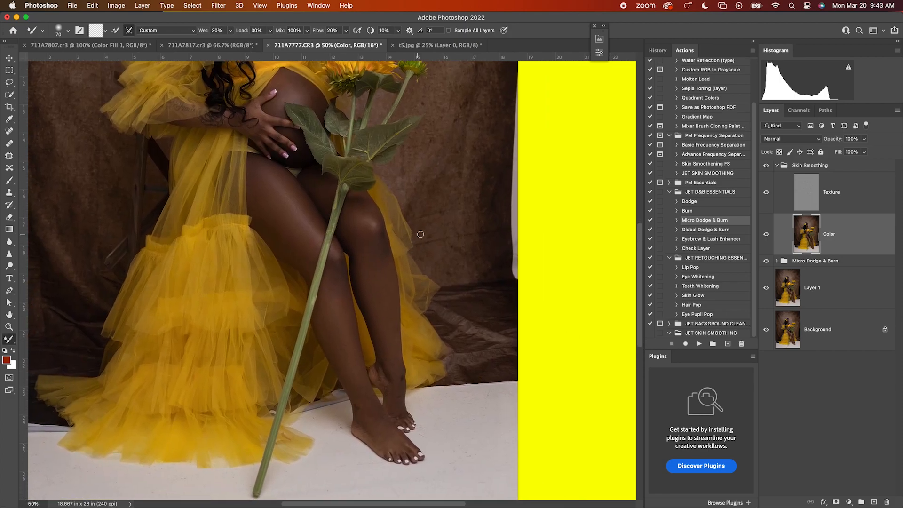
key("super+minus")
key("super+plus")
left_click(767, 165)
left_click(767, 165)
left_click(766, 166)
left_click(764, 167)
left_click(766, 166)
left_click(768, 166)
left_click(777, 166)
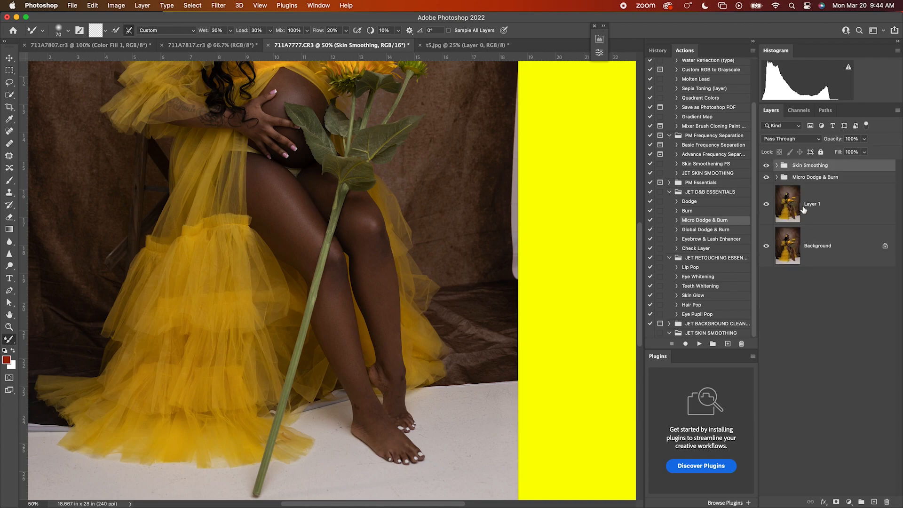
Compare the legs with both the Skin Smoothing and Micro Dodge & Burn groups hidden and shown
left_click(767, 166)
left_click(768, 179)
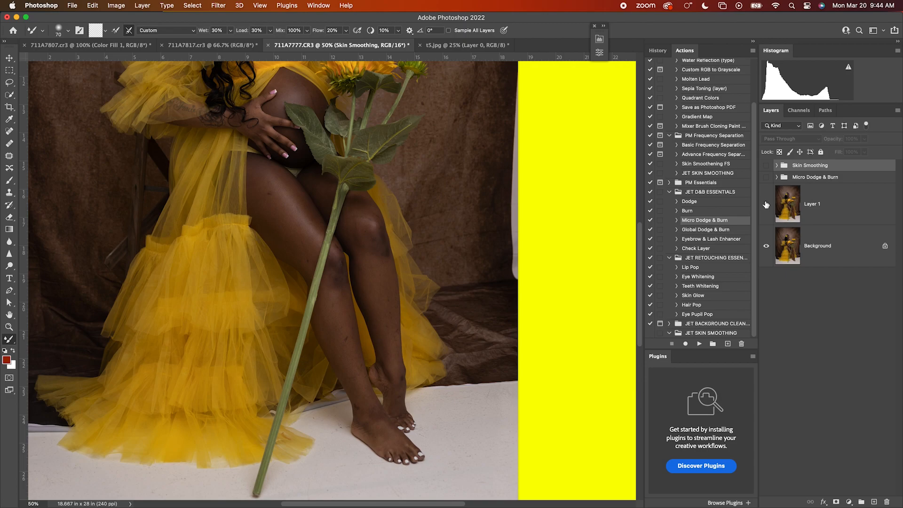
left_click(767, 180)
left_click(766, 167)
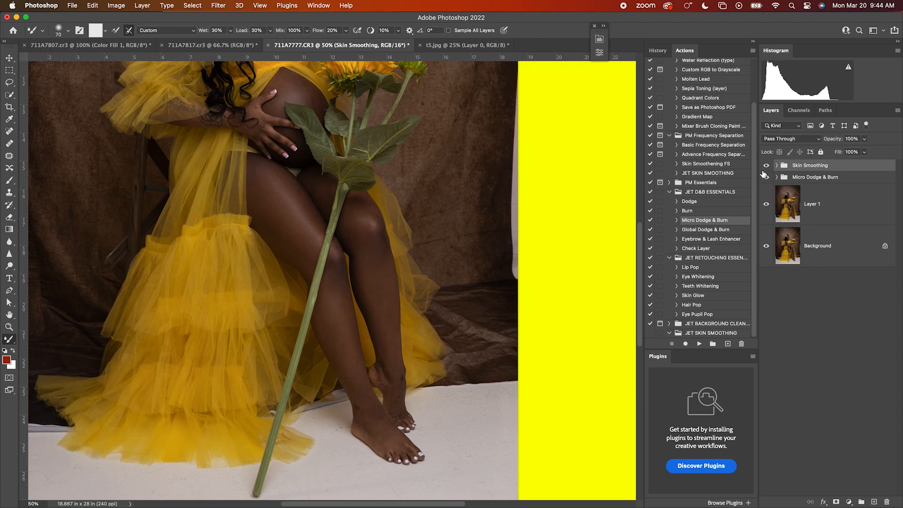
left_click(767, 168)
left_click(767, 178)
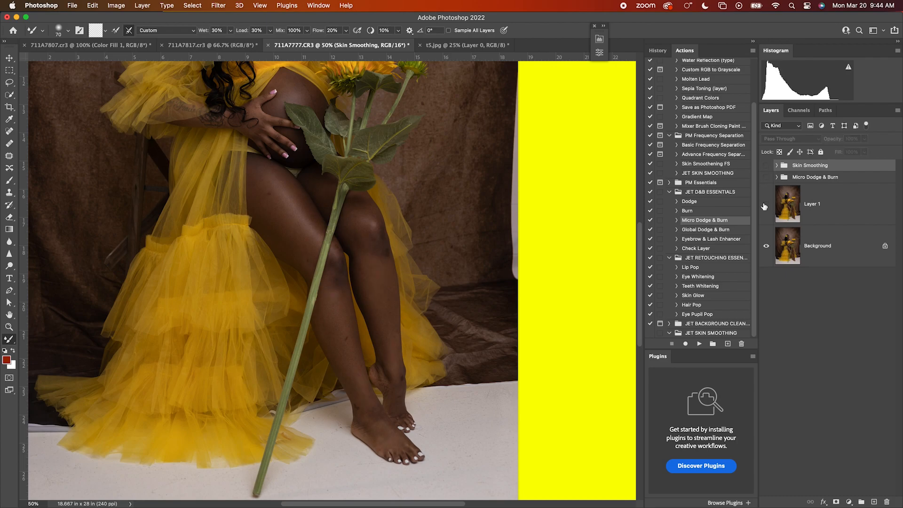
left_click(767, 178)
left_click(767, 166)
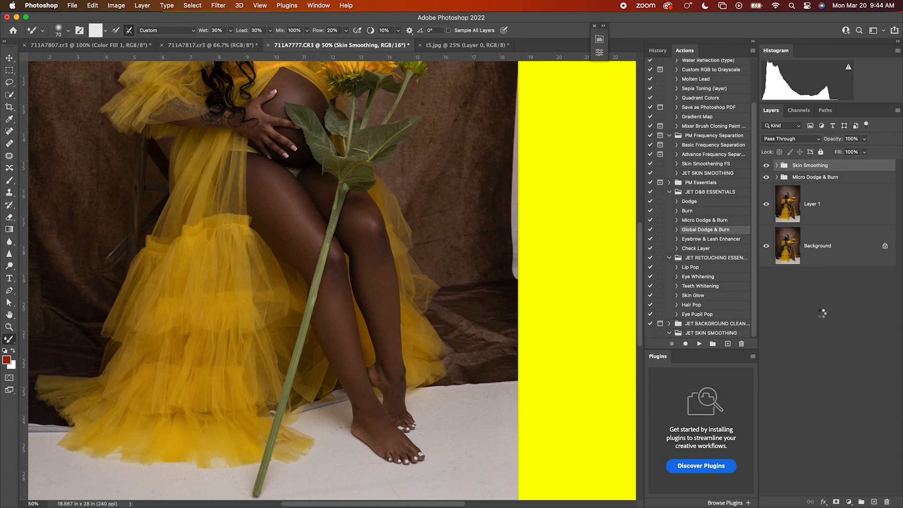
Stamp all visible layers onto a new top layer, run the Global Dodge & Burn action and expand its group
key("super+alt+shift+e")
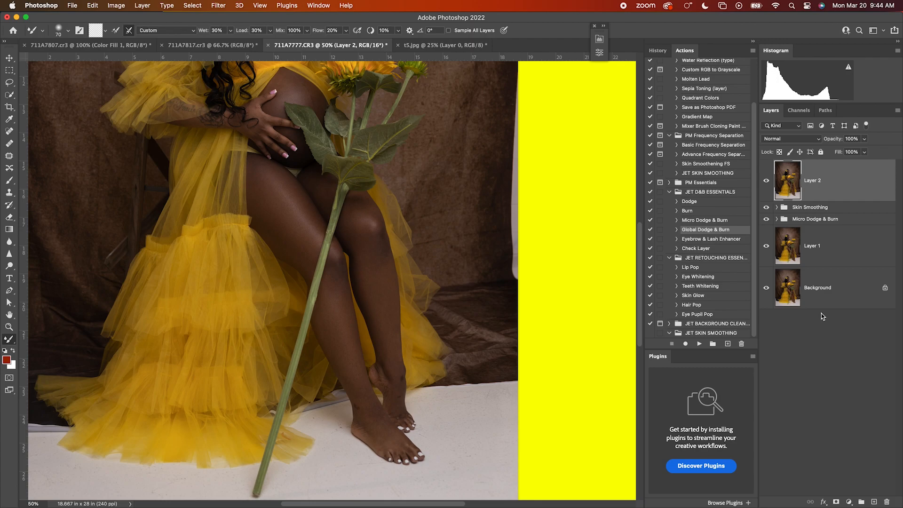
left_click(698, 344)
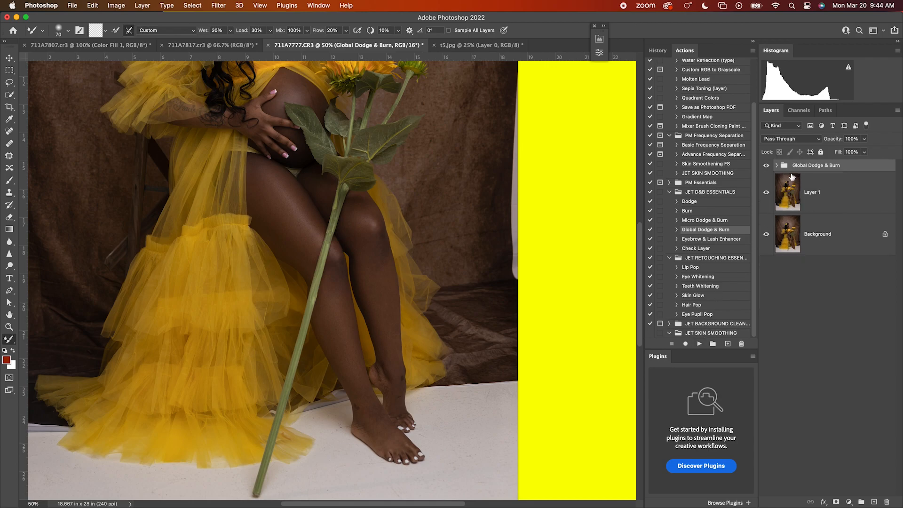
left_click(777, 165)
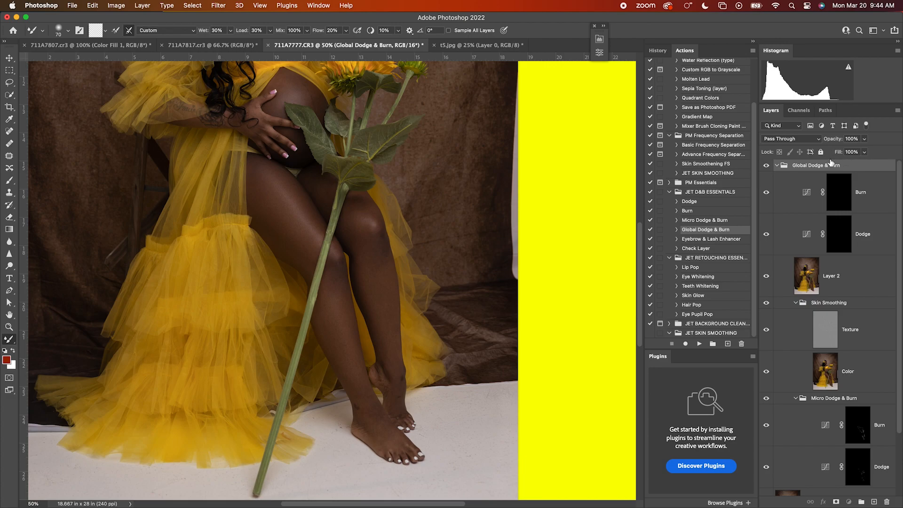
Brighten the shins by painting white on the global Dodge layer's mask with the Brush at 2% flow, and check the effect
left_click(835, 237)
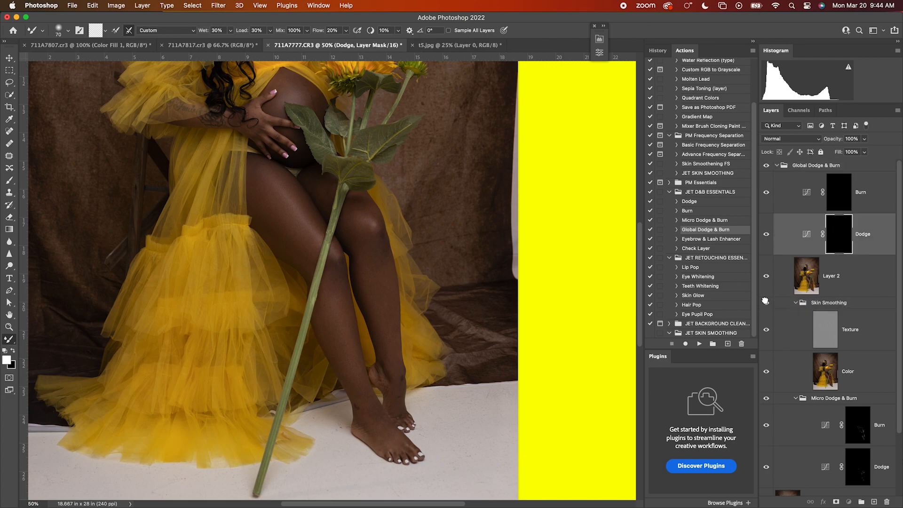
left_click(817, 301)
left_click(841, 203)
left_click(844, 237)
left_click(844, 202)
left_click(842, 241)
left_click(9, 180)
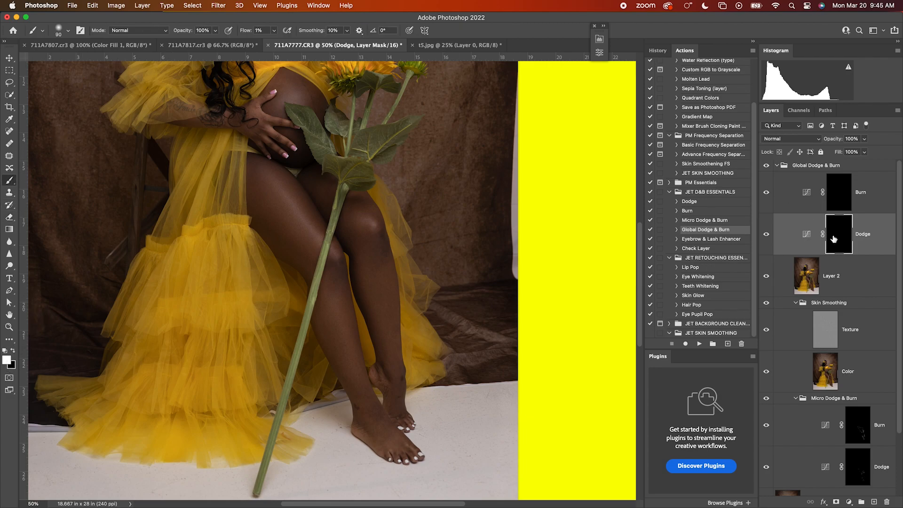
left_click(247, 31)
left_click_drag(247, 32, 244, 31)
key("bracketright")
key("bracketright")
key("bracketright")
key("bracketright")
key("bracketright")
key("bracketright")
key("bracketleft")
left_click_drag(333, 303, 351, 370)
left_click_drag(384, 282, 385, 333)
key("bracketleft")
left_click(765, 234)
left_click(766, 235)
left_click(765, 234)
Deepen the leg shadows by painting white on the global Burn layer's mask with a soft brush around size 200 to 250
left_click(841, 199)
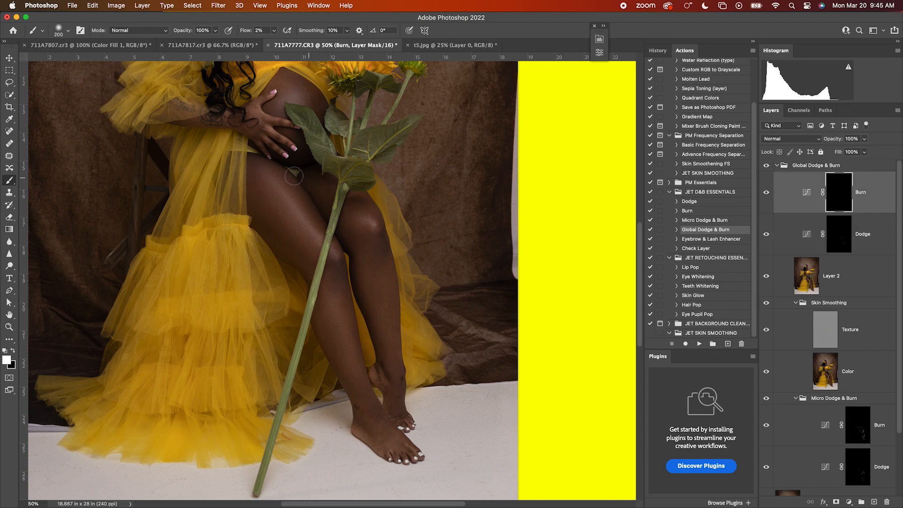
key("bracketleft")
key("bracketright")
key("bracketright")
key("bracketright")
key("bracketright")
key("bracketleft")
key("bracketleft")
key("bracketleft")
key("bracketright")
key("bracketright")
Compare the legs with the Global Dodge & Burn group and its Burn layer hidden and shown, and collapse the group
left_click(765, 167)
left_click(766, 167)
left_click(767, 168)
left_click(766, 193)
left_click(766, 193)
left_click(766, 194)
left_click(766, 194)
left_click(777, 165)
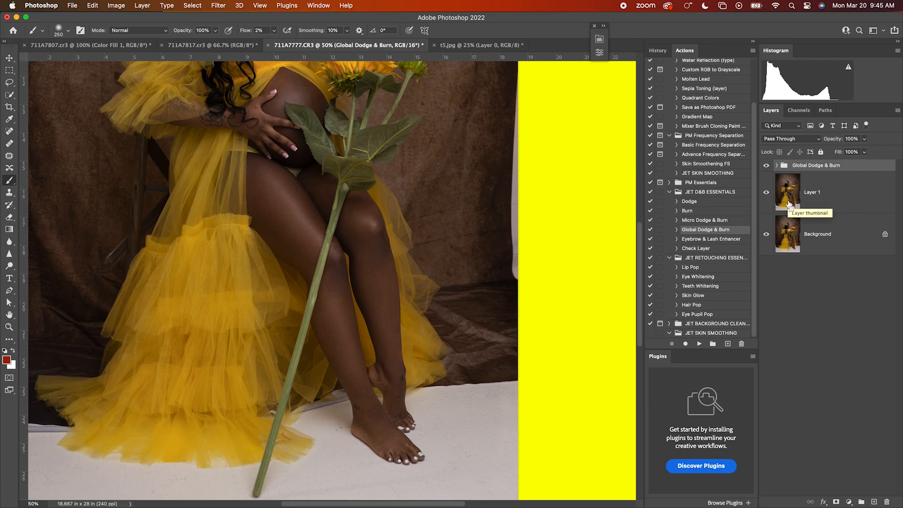
Stamp all visible layers onto a new top layer and run the Skin Glow action
key("super+alt+shift+e")
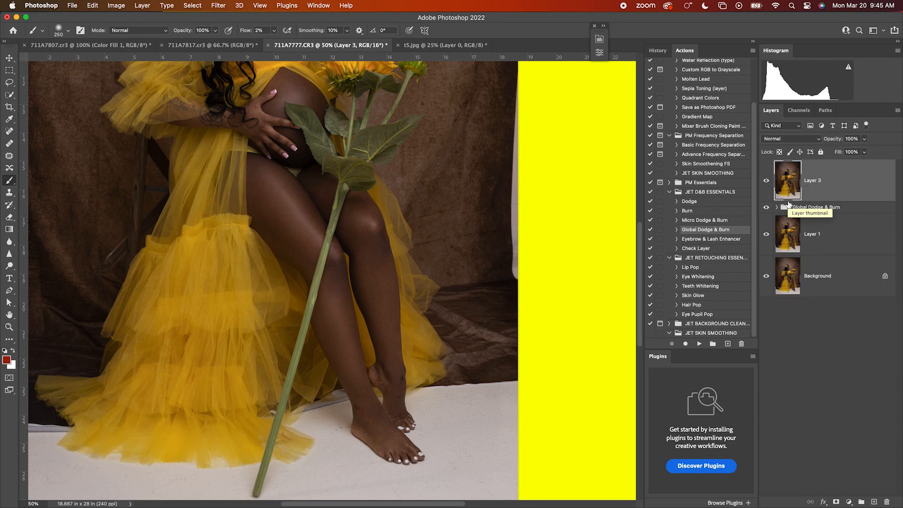
left_click(696, 297)
left_click(700, 344)
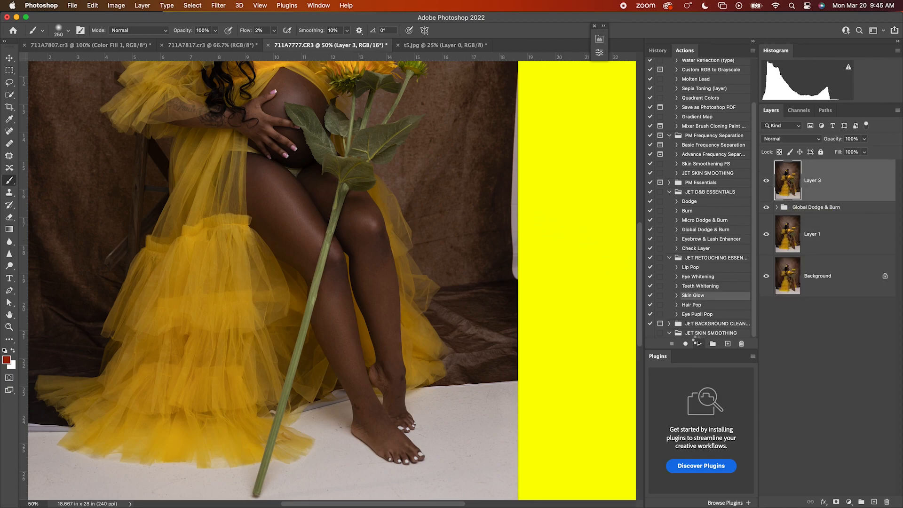
left_click(777, 165)
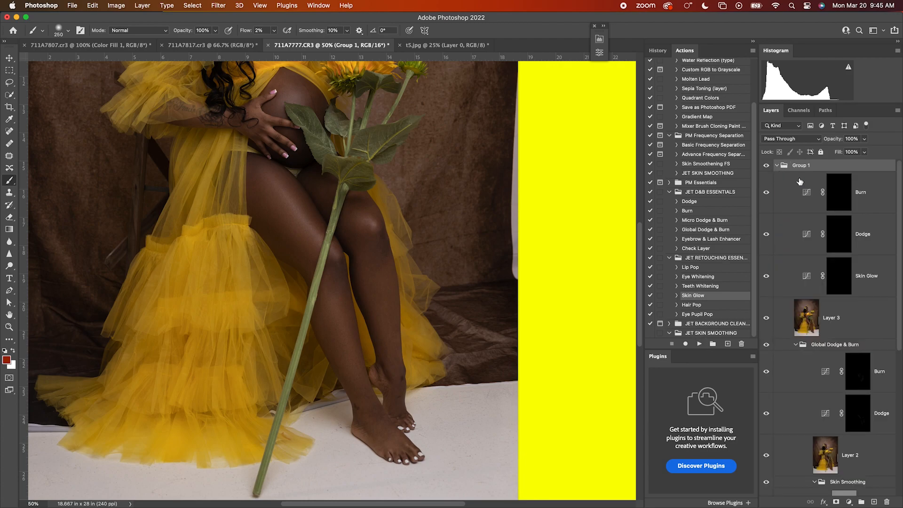
Delete the extra Dodge and Burn layers above the Skin Glow layer in Group 1
left_click(837, 275)
left_click(852, 231)
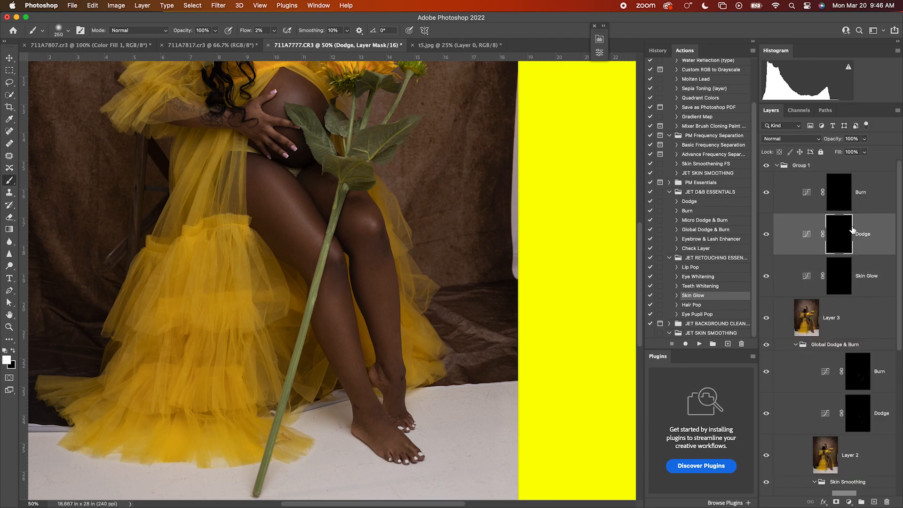
key("Delete")
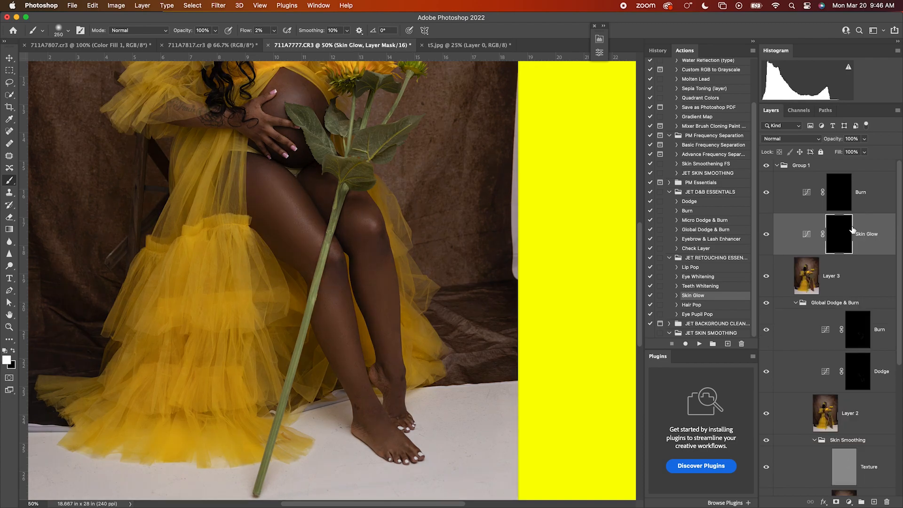
left_click(872, 205)
key("Delete")
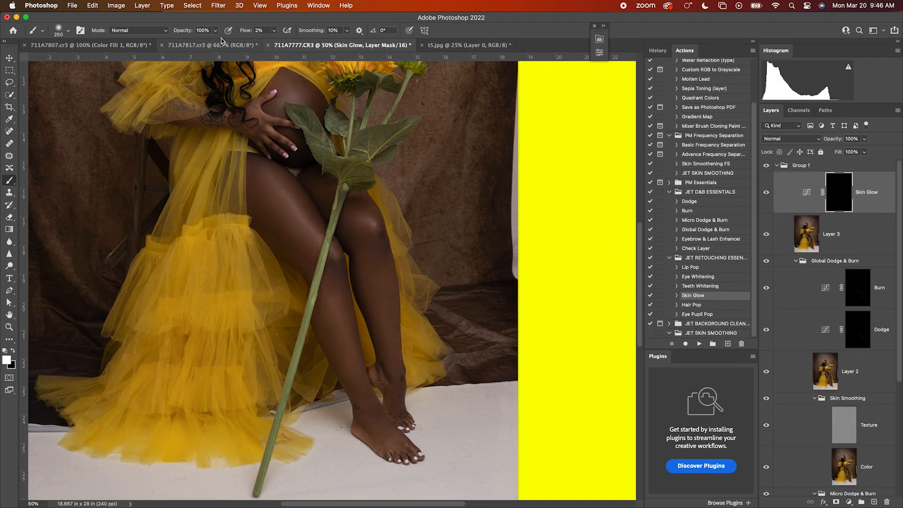
Paint white on the Skin Glow mask over the thighs, knees and shins with the Brush at 97% flow, and check the effect
left_click_drag(245, 31, 362, 21)
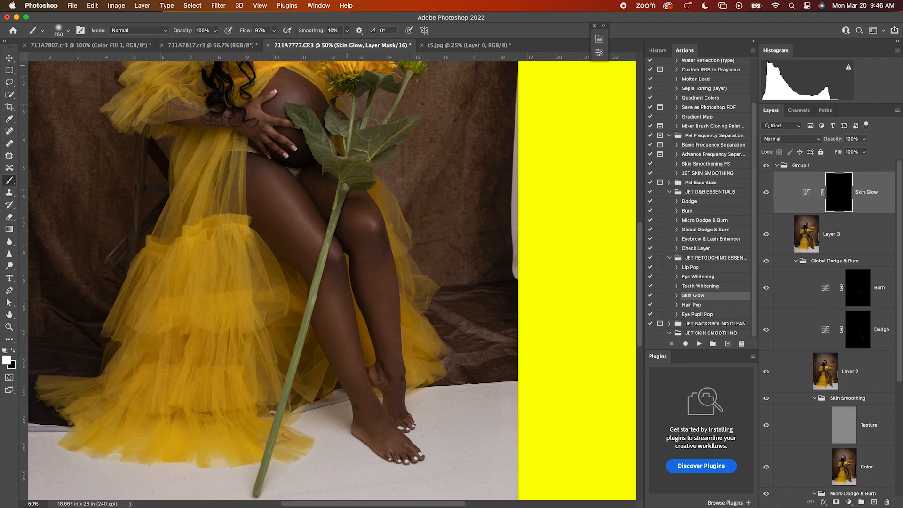
key("bracketleft")
key("bracketleft")
key("bracketright")
left_click_drag(266, 174, 351, 314)
key("]")
mouse_move(363, 208)
left_mouse_down()
mouse_move(372, 282)
mouse_move(385, 295)
left_mouse_up()
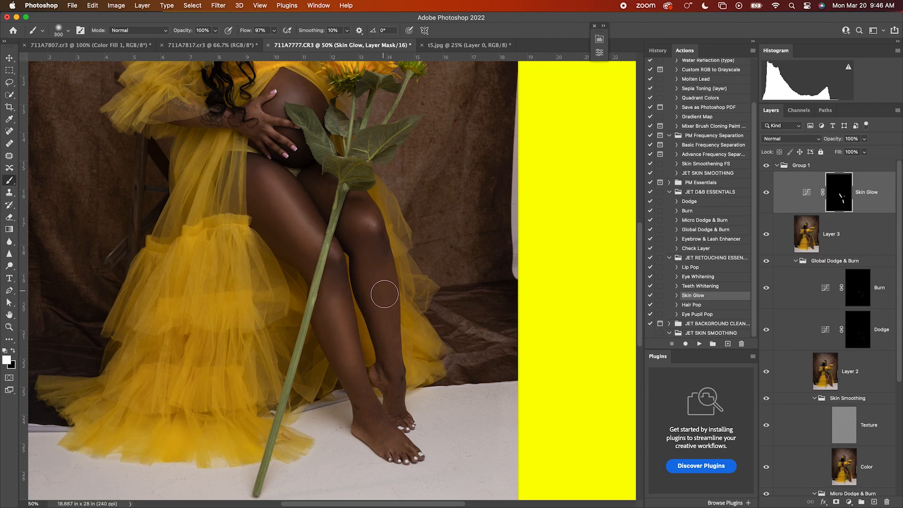
left_click(767, 195)
left_click(766, 197)
left_click(768, 196)
left_click(767, 197)
Lower the Skin Glow layer's opacity to 65% and compare the whole portrait with the layer hidden and shown
key("super+minus")
key("super+minus")
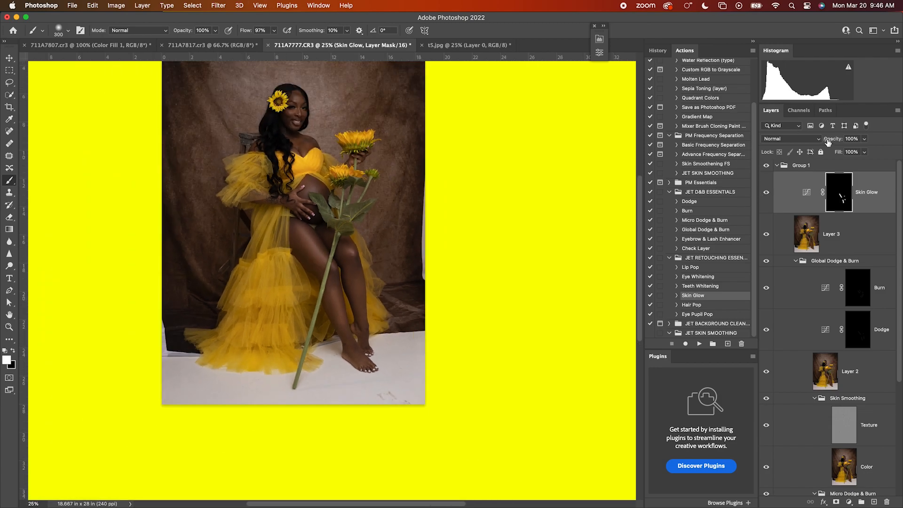
left_click_drag(837, 140, 816, 140)
left_click(767, 193)
left_click(767, 193)
left_click(769, 193)
left_click(768, 193)
key("super+equal")
key("super+equal")
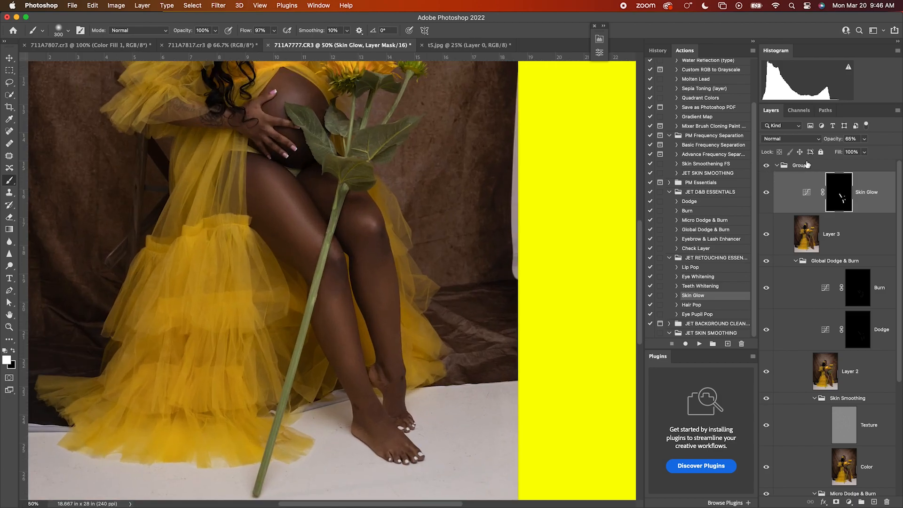
Collapse Group 1 and group it together with Layer 1 above the Background
left_click(777, 166)
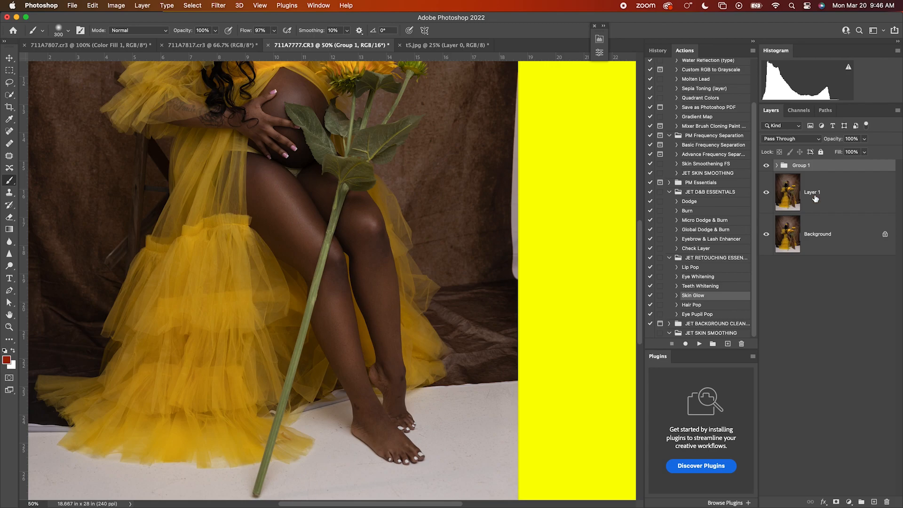
left_click(813, 196, "shift")
key("super+g")
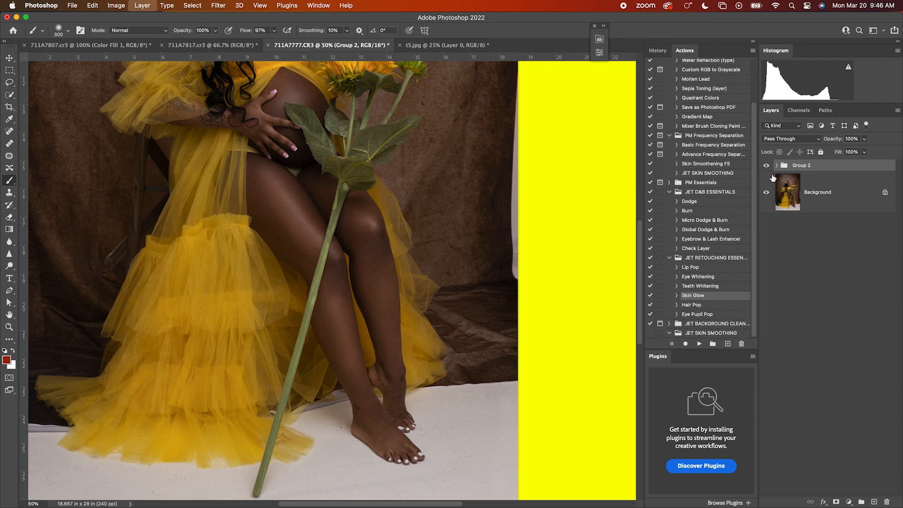
Compare the retouched legs with the original by hiding and showing Group 2
left_click(766, 167)
left_click(767, 167)
left_click(766, 167)
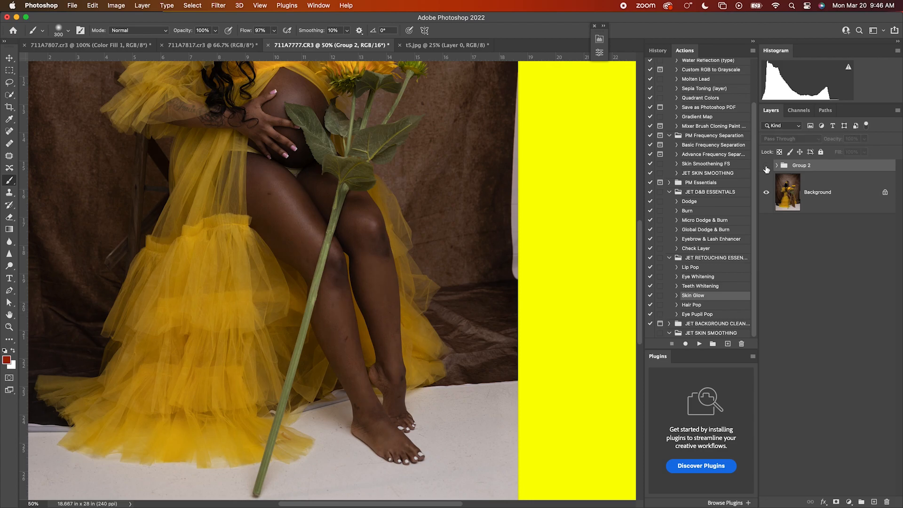
left_click(766, 166)
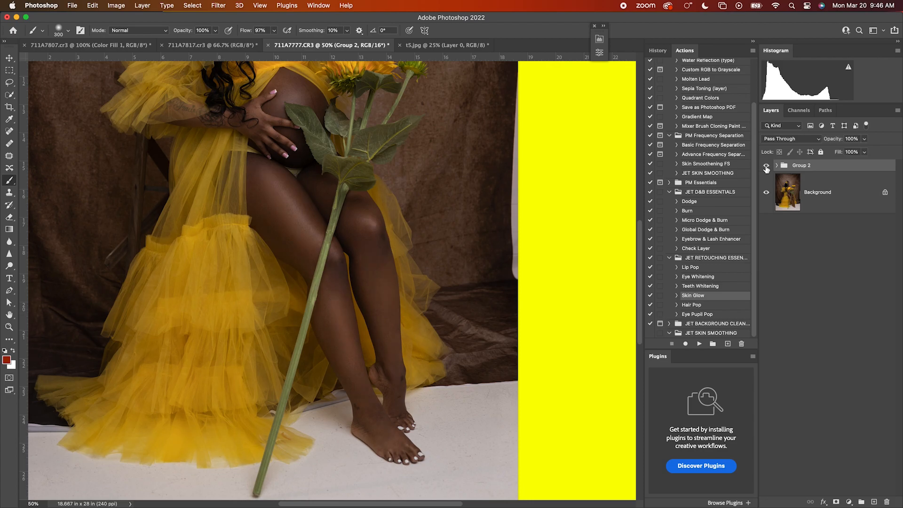
left_click(766, 167)
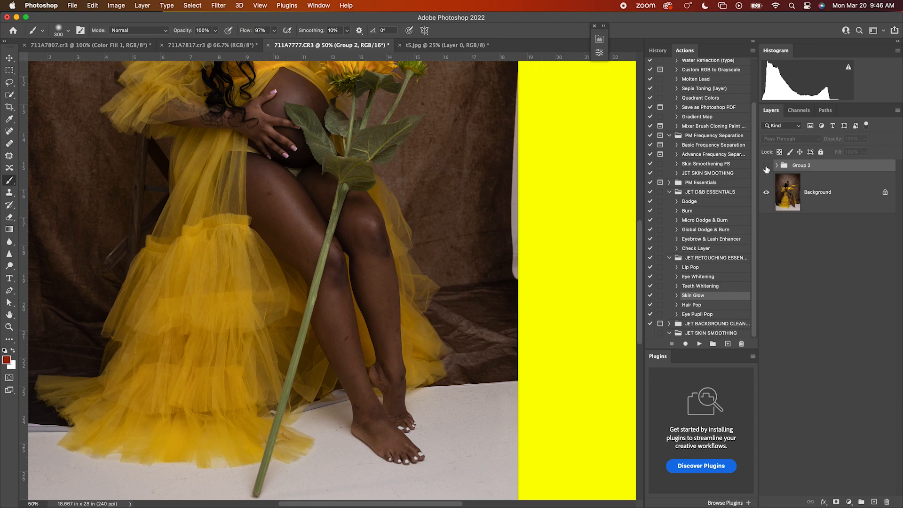
left_click(767, 167)
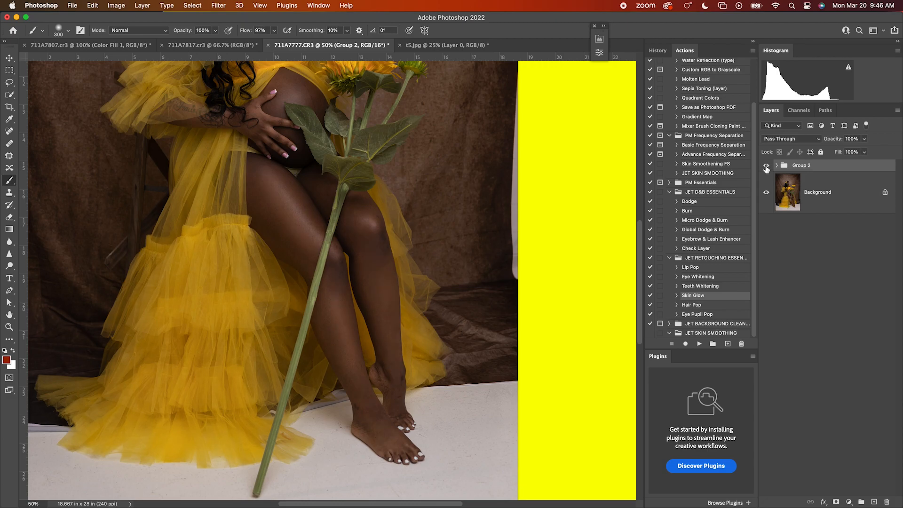